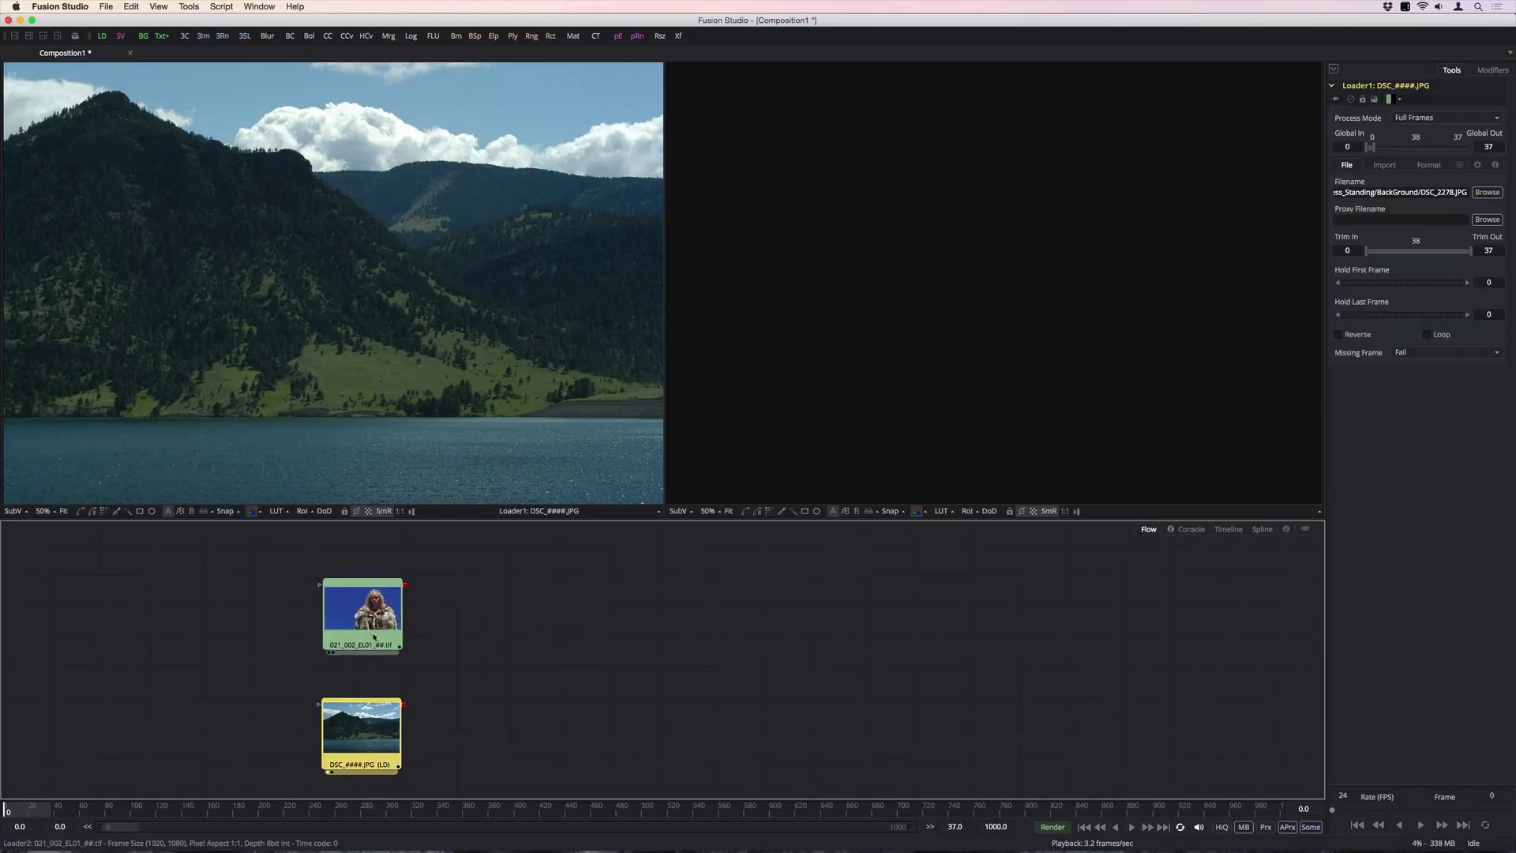
Add a trial Blur node to the blue-screen clip, then delete it.
{"action": "left_click", "coordinate": [532, 497]}
{"action": "key", "text": "2"}
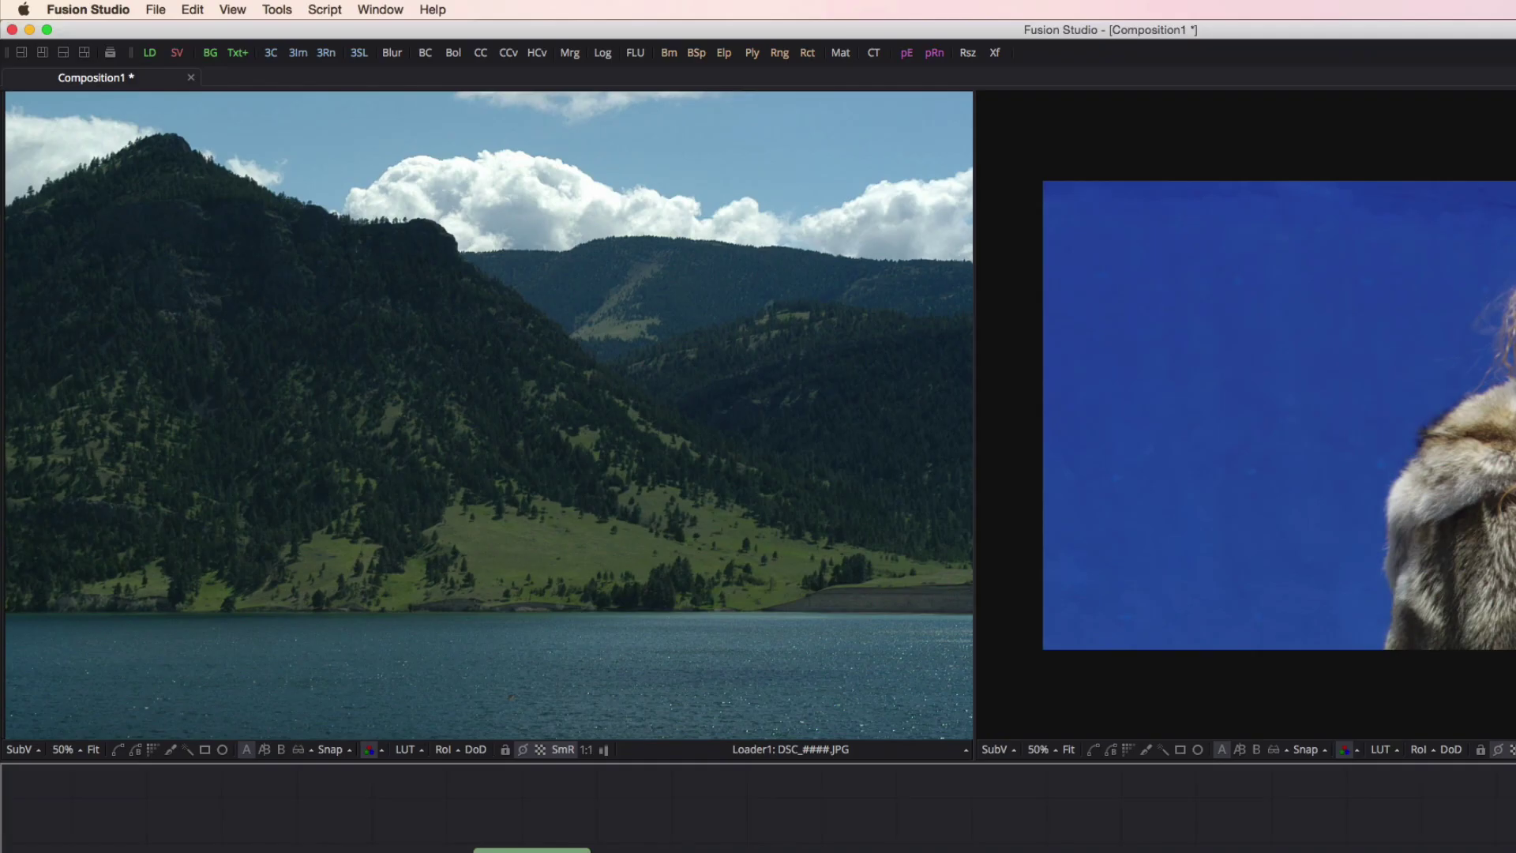
{"action": "left_click", "coordinate": [186, 6]}
{"action": "mouse_move", "coordinate": [191, 32]}
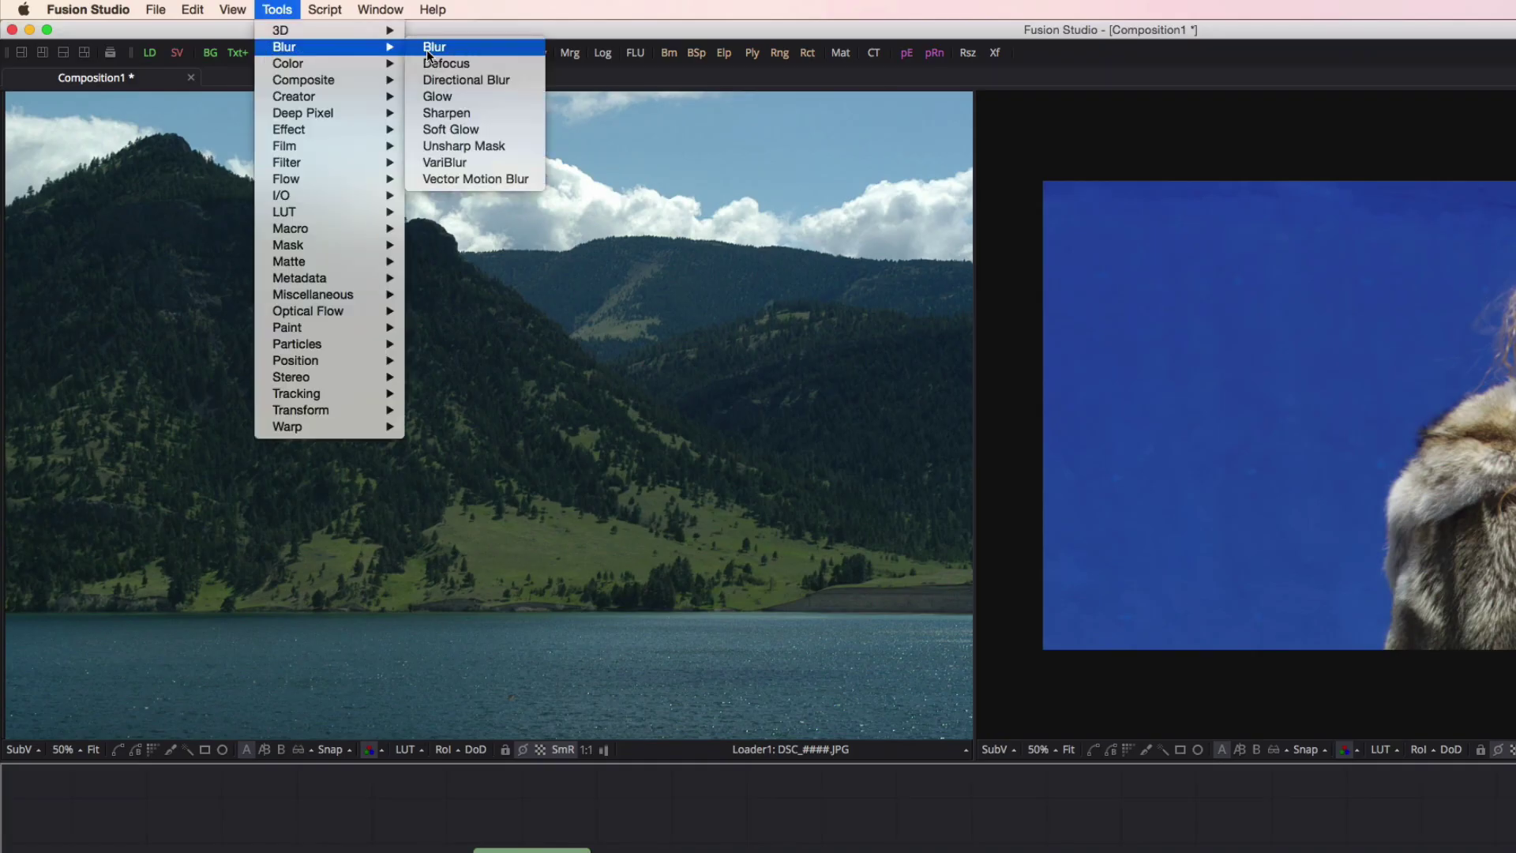
{"action": "left_click", "coordinate": [427, 49]}
{"action": "left_click_drag", "start_coordinate": [404, 582], "coordinate": [517, 668]}
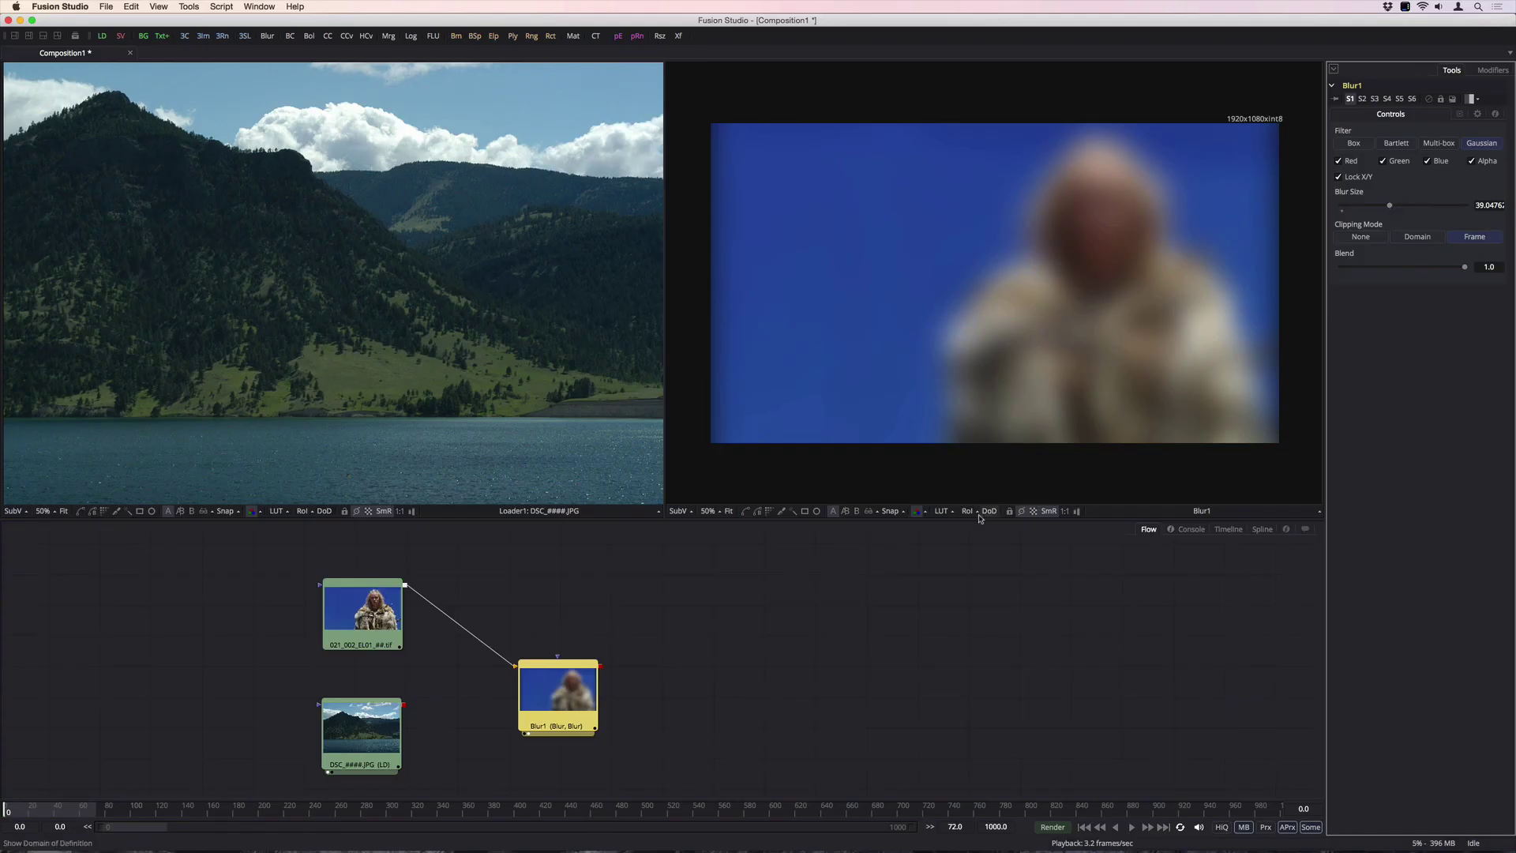
{"action": "key", "text": "Delete"}
Add a Merge node with the lake image as background and the blue-screen clip as foreground.
{"action": "left_click", "coordinate": [188, 6]}
{"action": "left_click", "coordinate": [300, 65]}
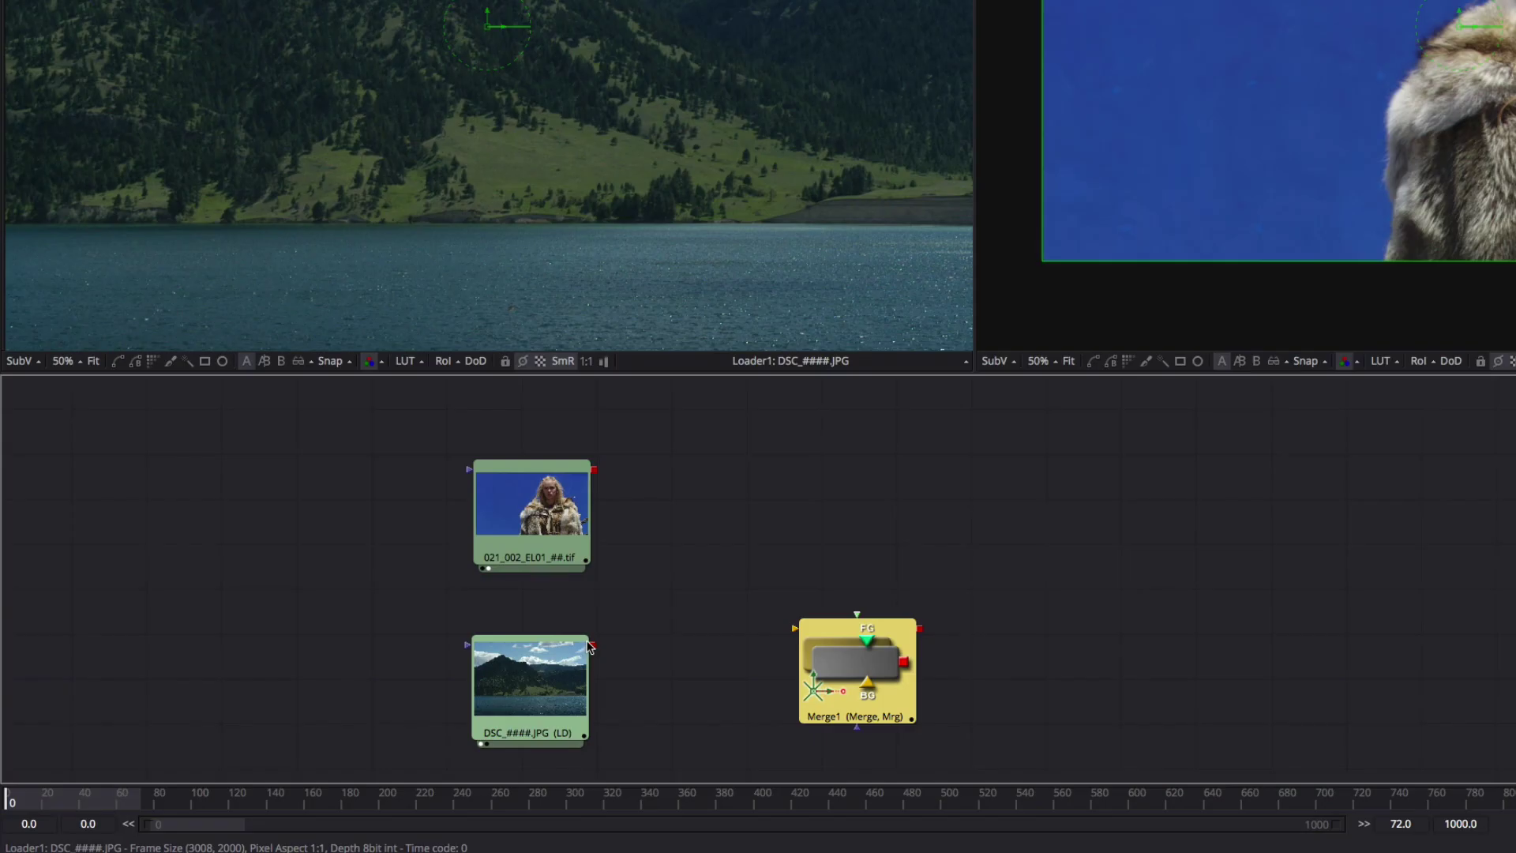
{"action": "left_click_drag", "start_coordinate": [402, 704], "coordinate": [543, 694]}
{"action": "left_click_drag", "start_coordinate": [405, 585], "coordinate": [548, 673]}
{"action": "left_click", "coordinate": [878, 670]}
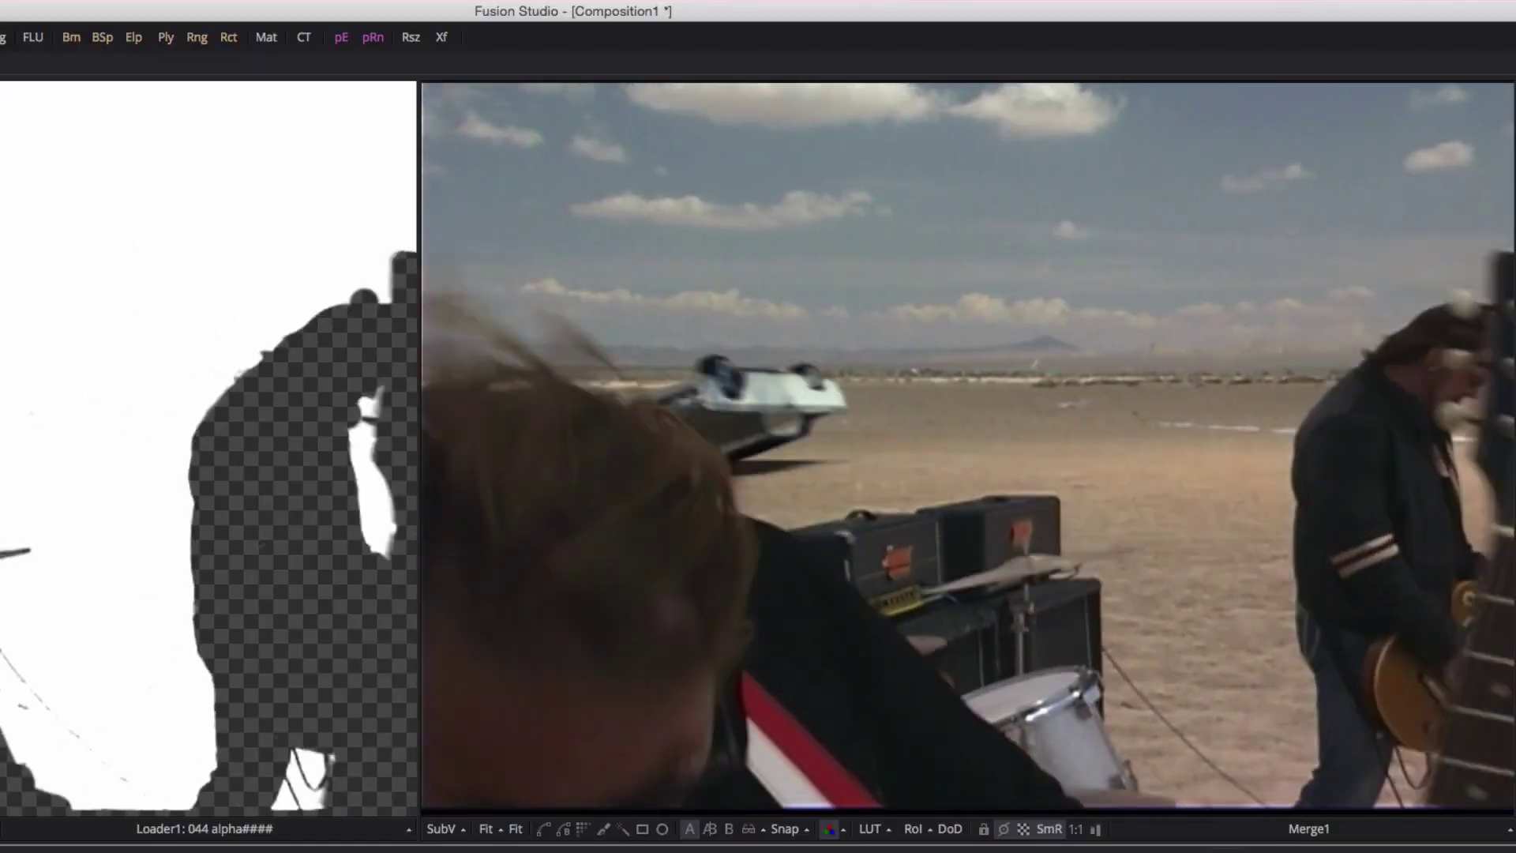
Add Merge2 after Merge1 and layer the Dust_DF clip into its foreground.
{"action": "left_click", "coordinate": [189, 6]}
{"action": "left_click", "coordinate": [288, 68]}
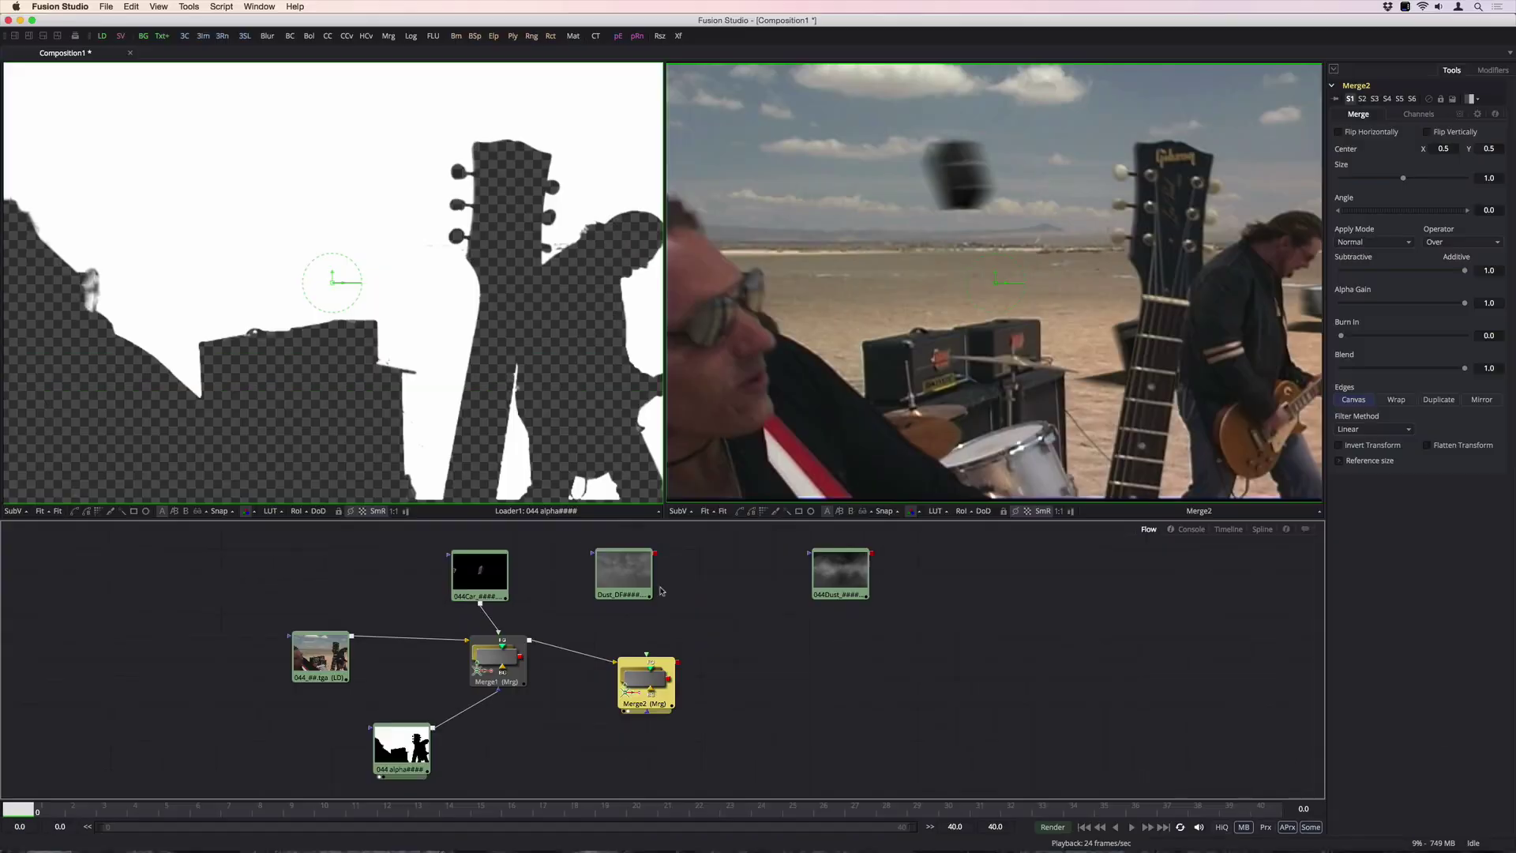
{"action": "left_click_drag", "start_coordinate": [656, 567], "coordinate": [646, 675]}
Add Merge3 with 044Dust as foreground, set Blend to 0.557, and play it back.
{"action": "left_click", "coordinate": [388, 36]}
{"action": "left_click_drag", "start_coordinate": [840, 600], "coordinate": [819, 683]}
{"action": "left_click_drag", "start_coordinate": [1465, 368], "coordinate": [1411, 368]}
{"action": "left_click", "coordinate": [1132, 827]}
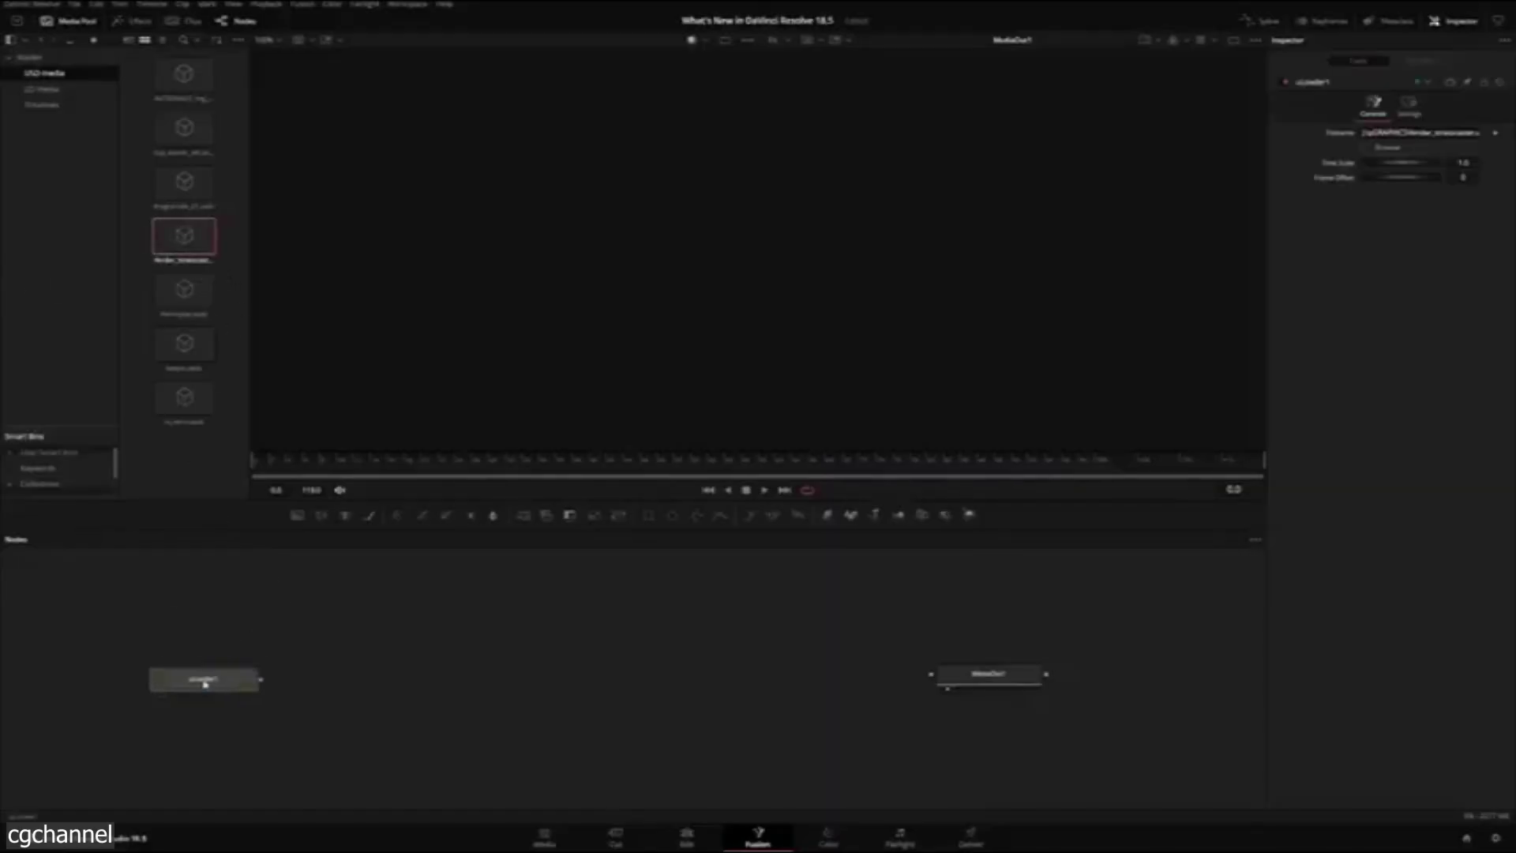
Inspect the uLoader1 guitar model and light, then add a texture transform and uNormalMap node.
{"action": "left_click_drag", "start_coordinate": [203, 684], "coordinate": [552, 278]}
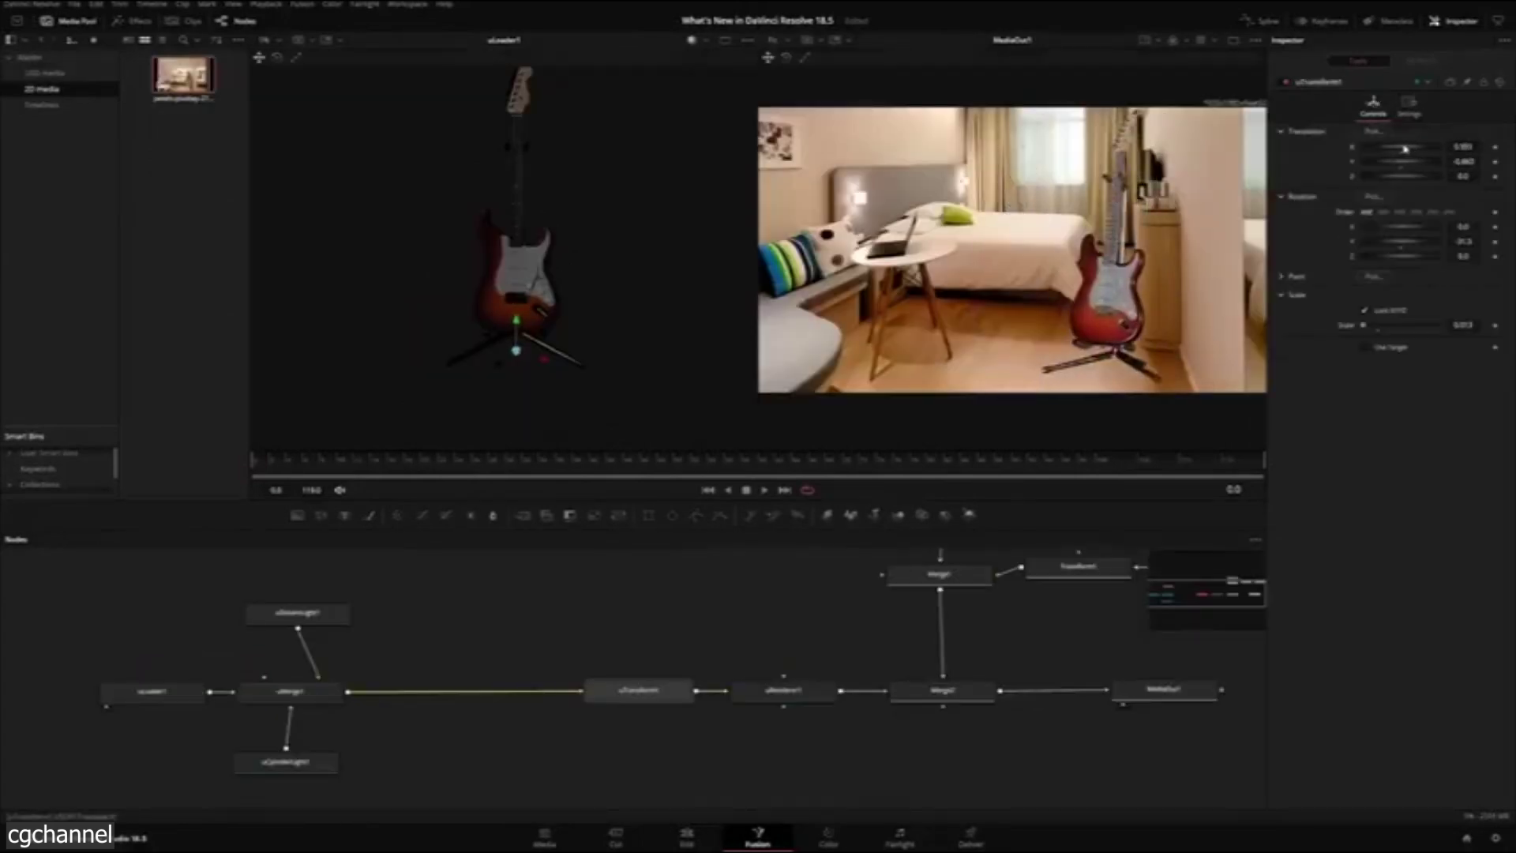
{"action": "left_click", "coordinate": [309, 616]}
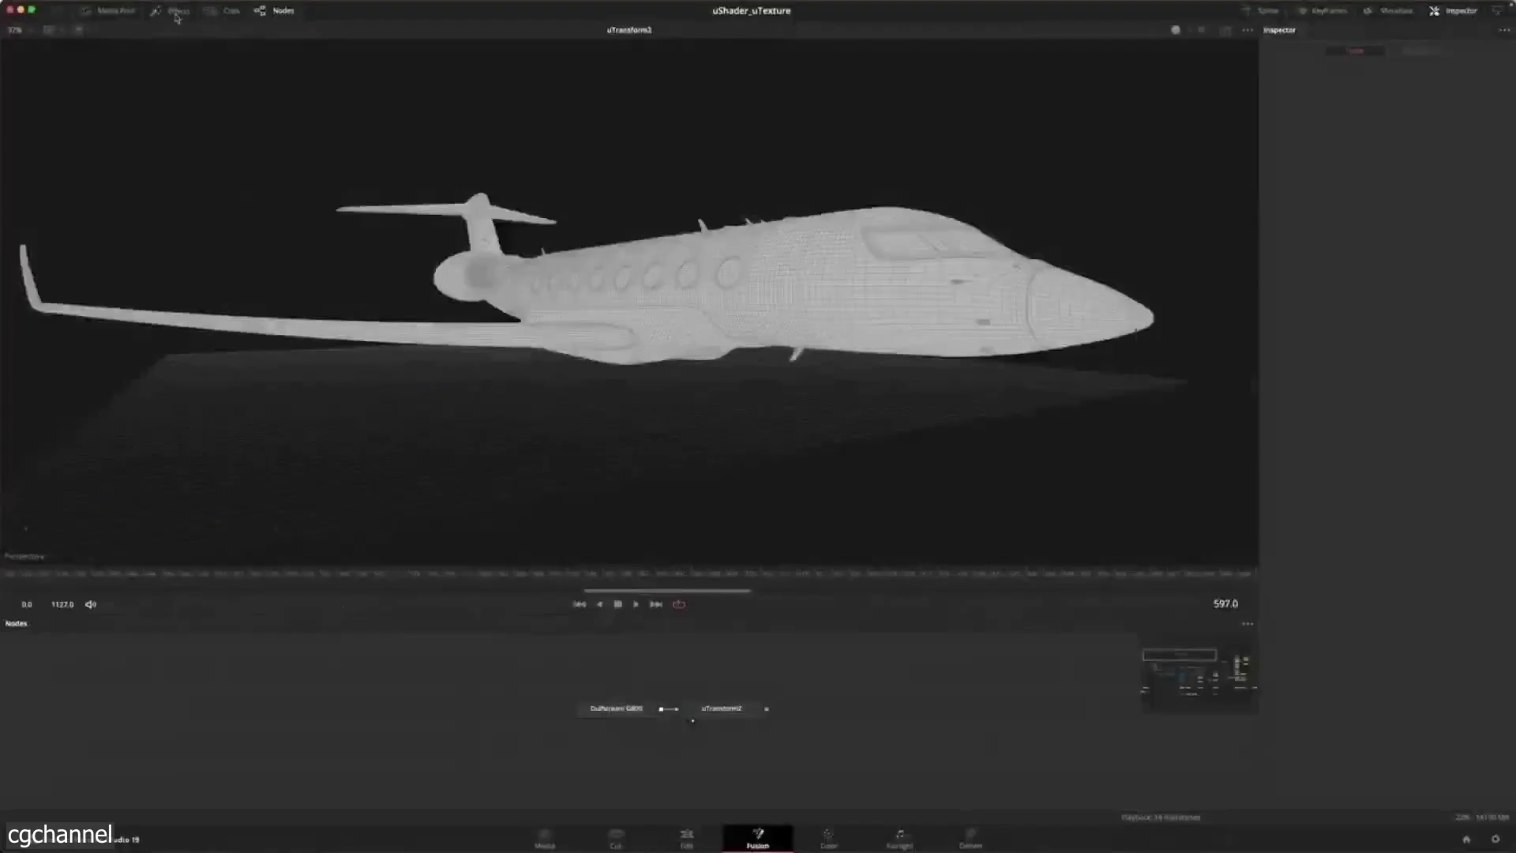
{"action": "left_click", "coordinate": [177, 15]}
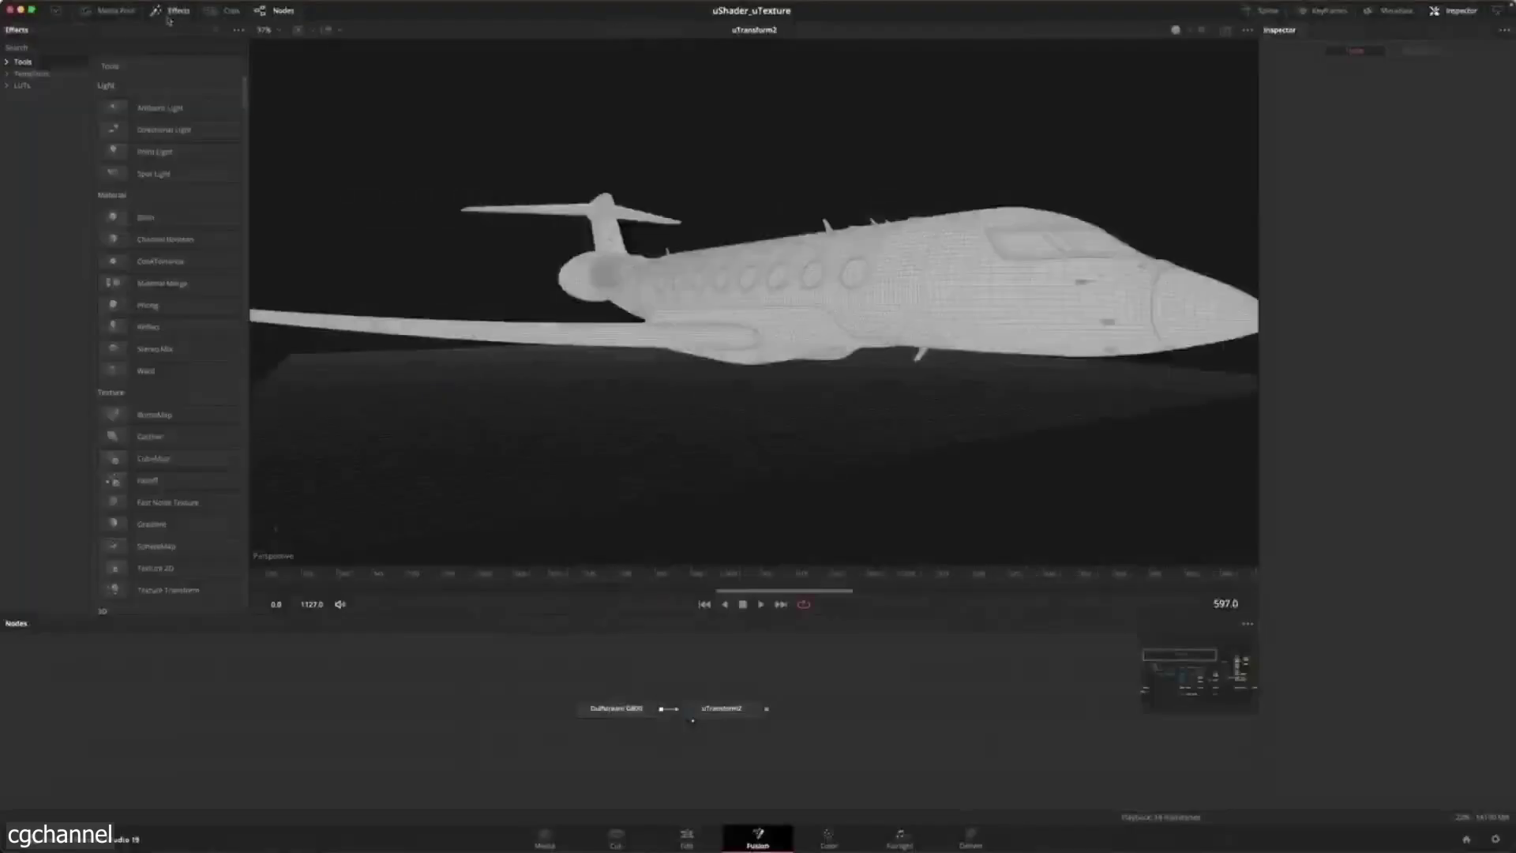
{"action": "left_click", "coordinate": [52, 417]}
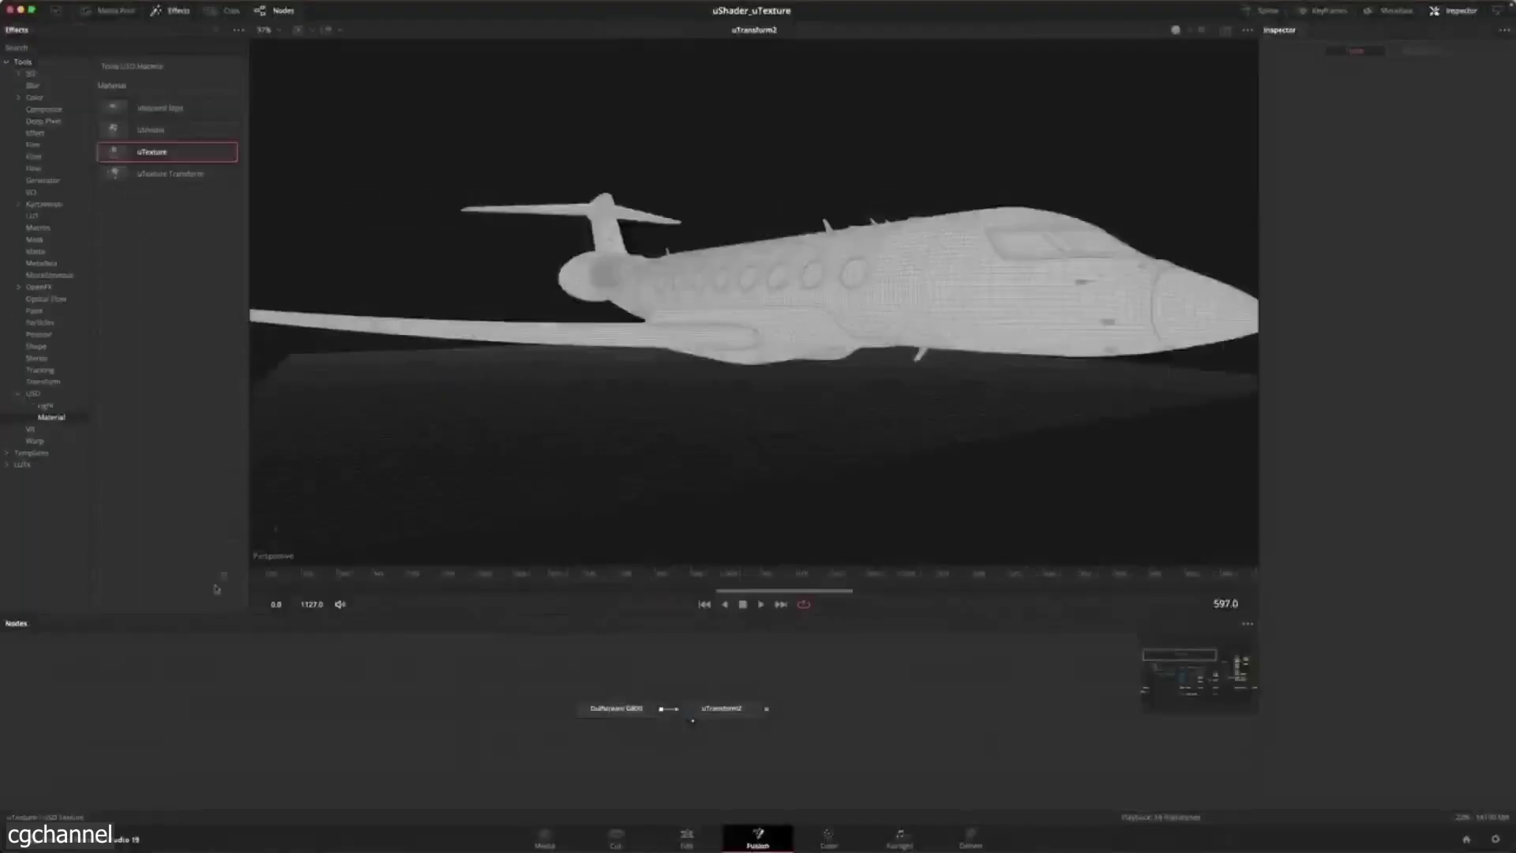
{"action": "left_click_drag", "start_coordinate": [399, 671], "coordinate": [403, 673]}
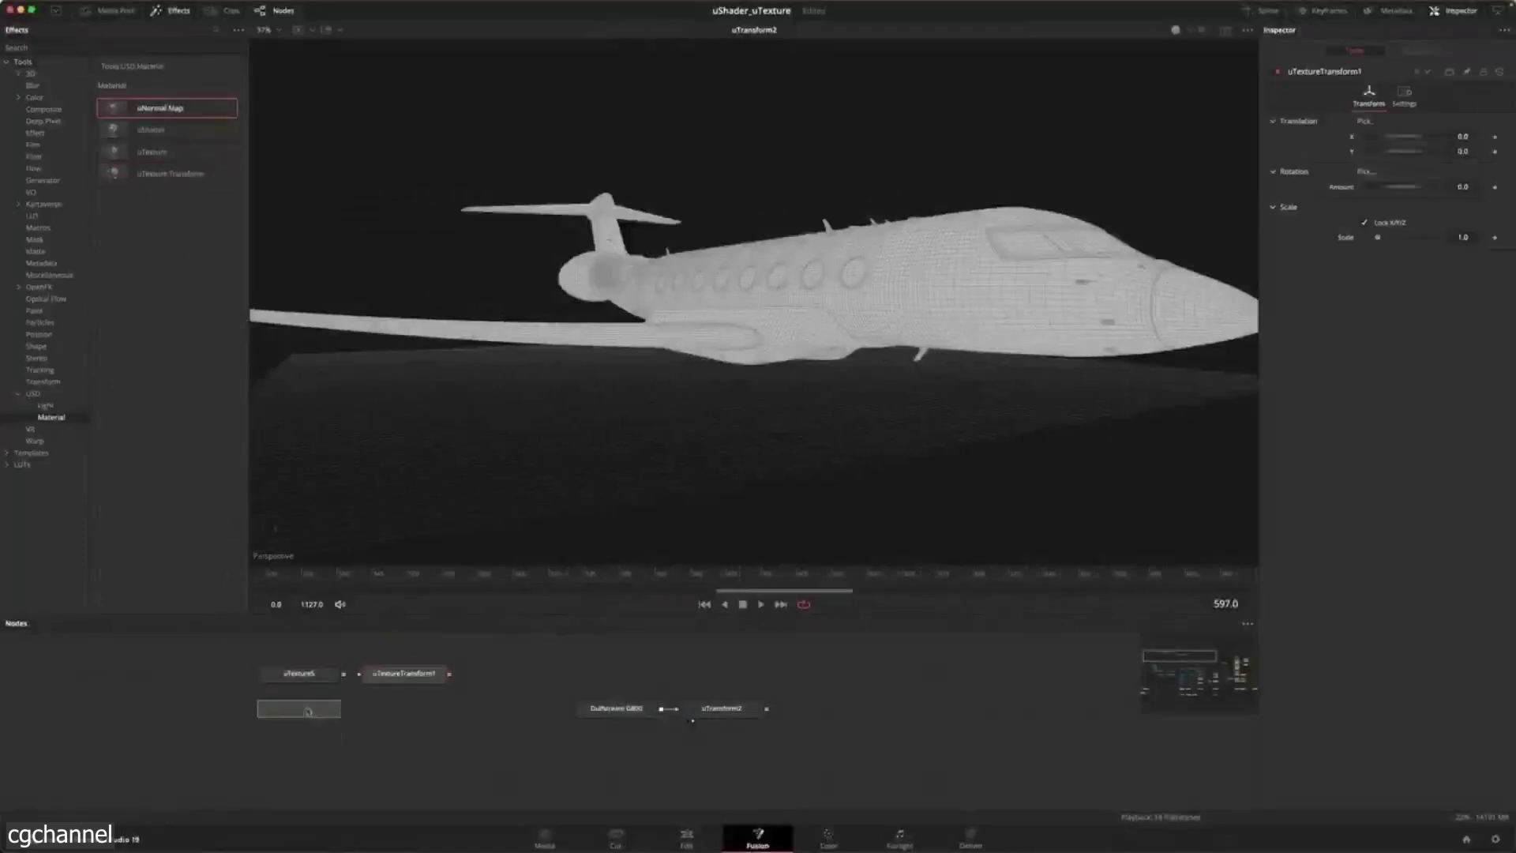
{"action": "left_click", "coordinate": [308, 710]}
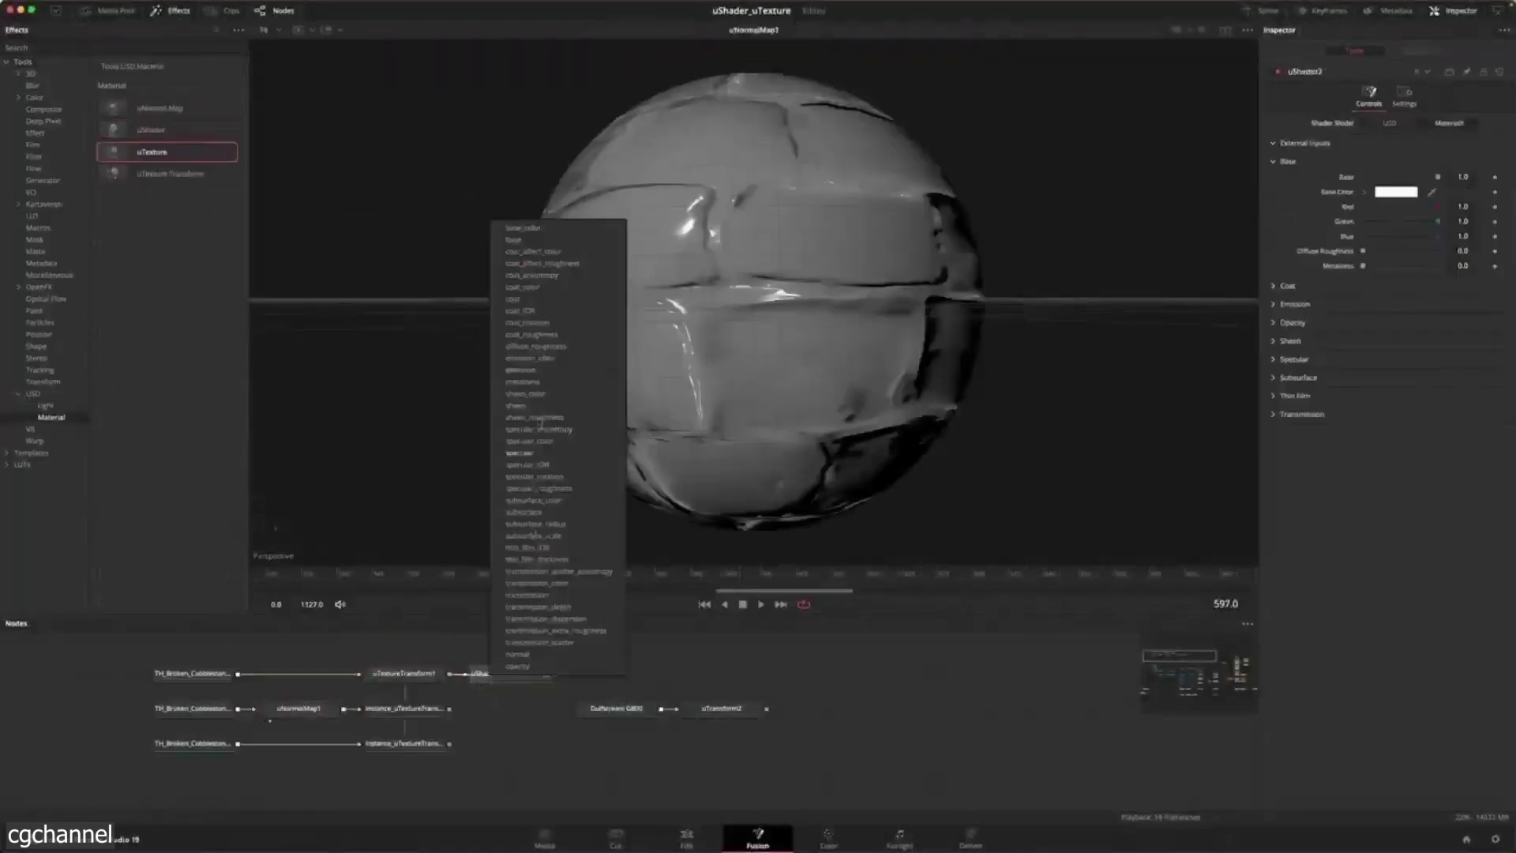
Wire the cobblestone texture transforms into uShader2's inputs and tile the brick texture more densely.
{"action": "left_click", "coordinate": [539, 231]}
{"action": "left_click", "coordinate": [213, 711]}
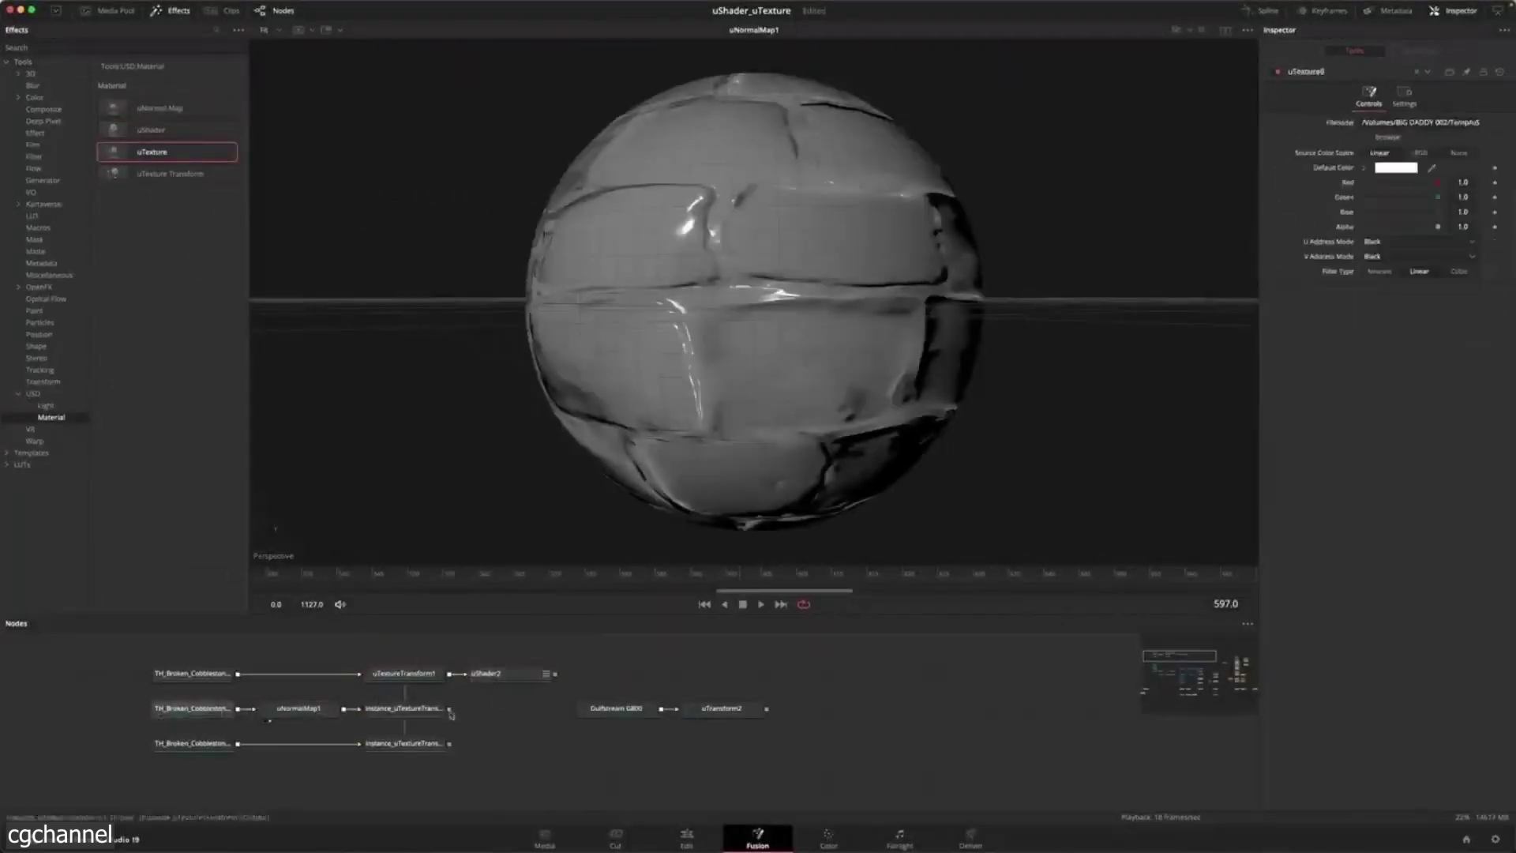
{"action": "left_click_drag", "start_coordinate": [449, 708], "coordinate": [495, 680]}
{"action": "left_click", "coordinate": [521, 656]}
{"action": "left_click_drag", "start_coordinate": [449, 743], "coordinate": [495, 681]}
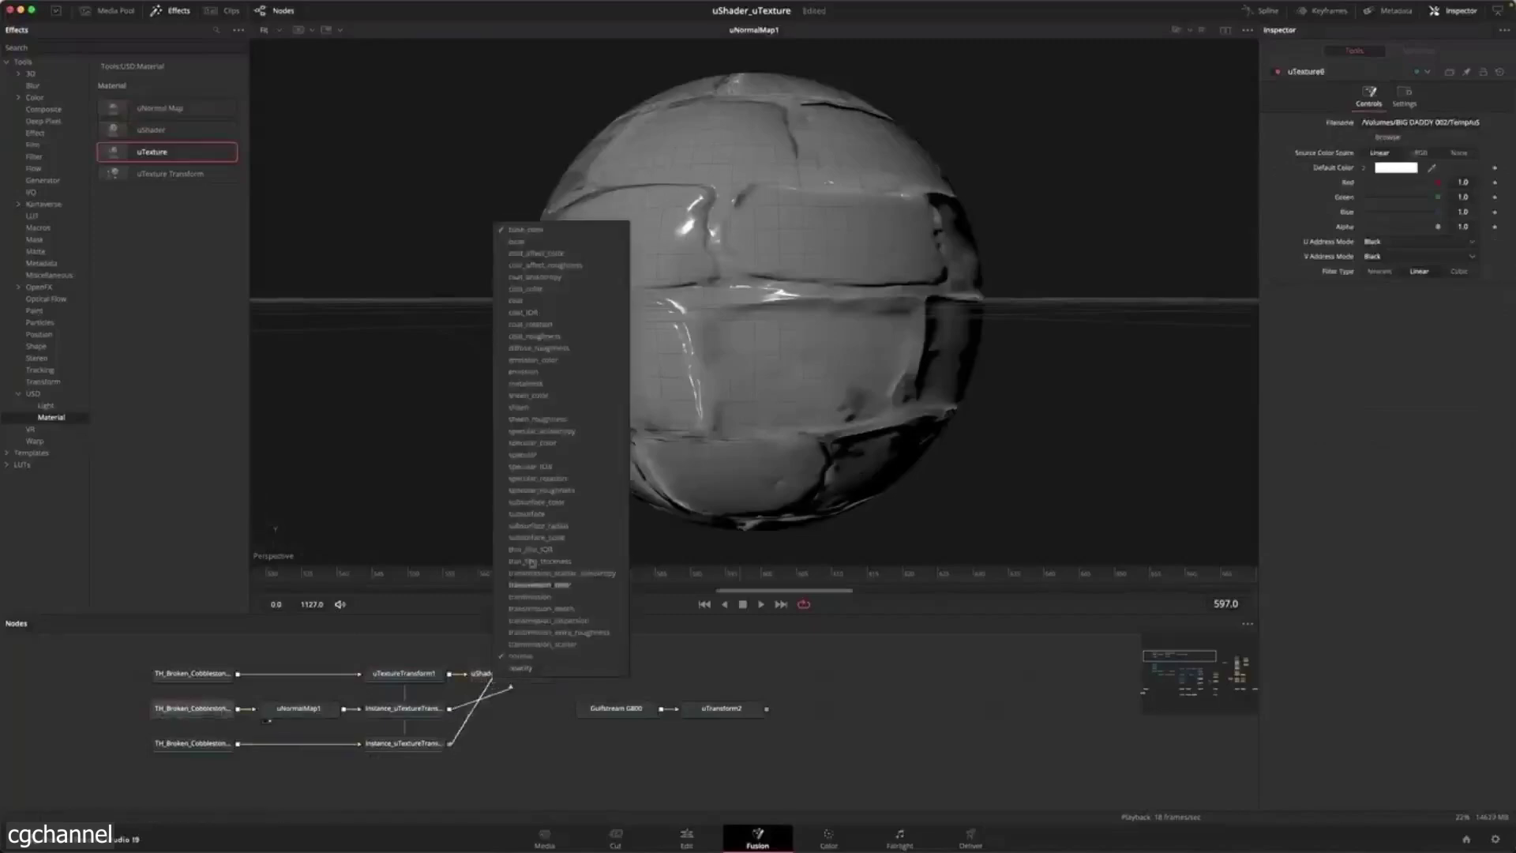
{"action": "left_click", "coordinate": [532, 562]}
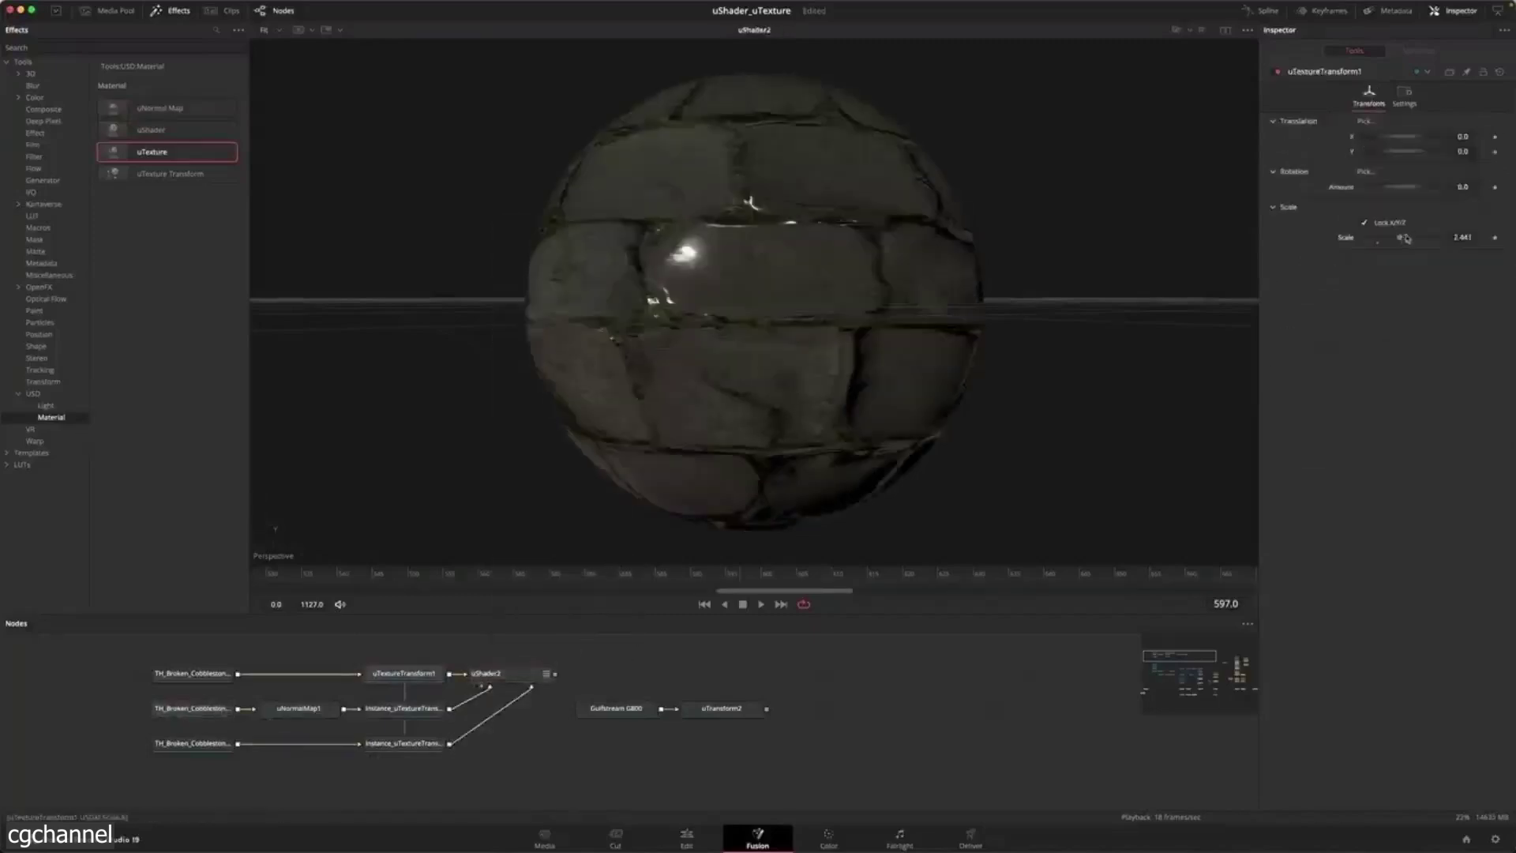
{"action": "left_click_drag", "start_coordinate": [1406, 237], "coordinate": [1407, 239]}
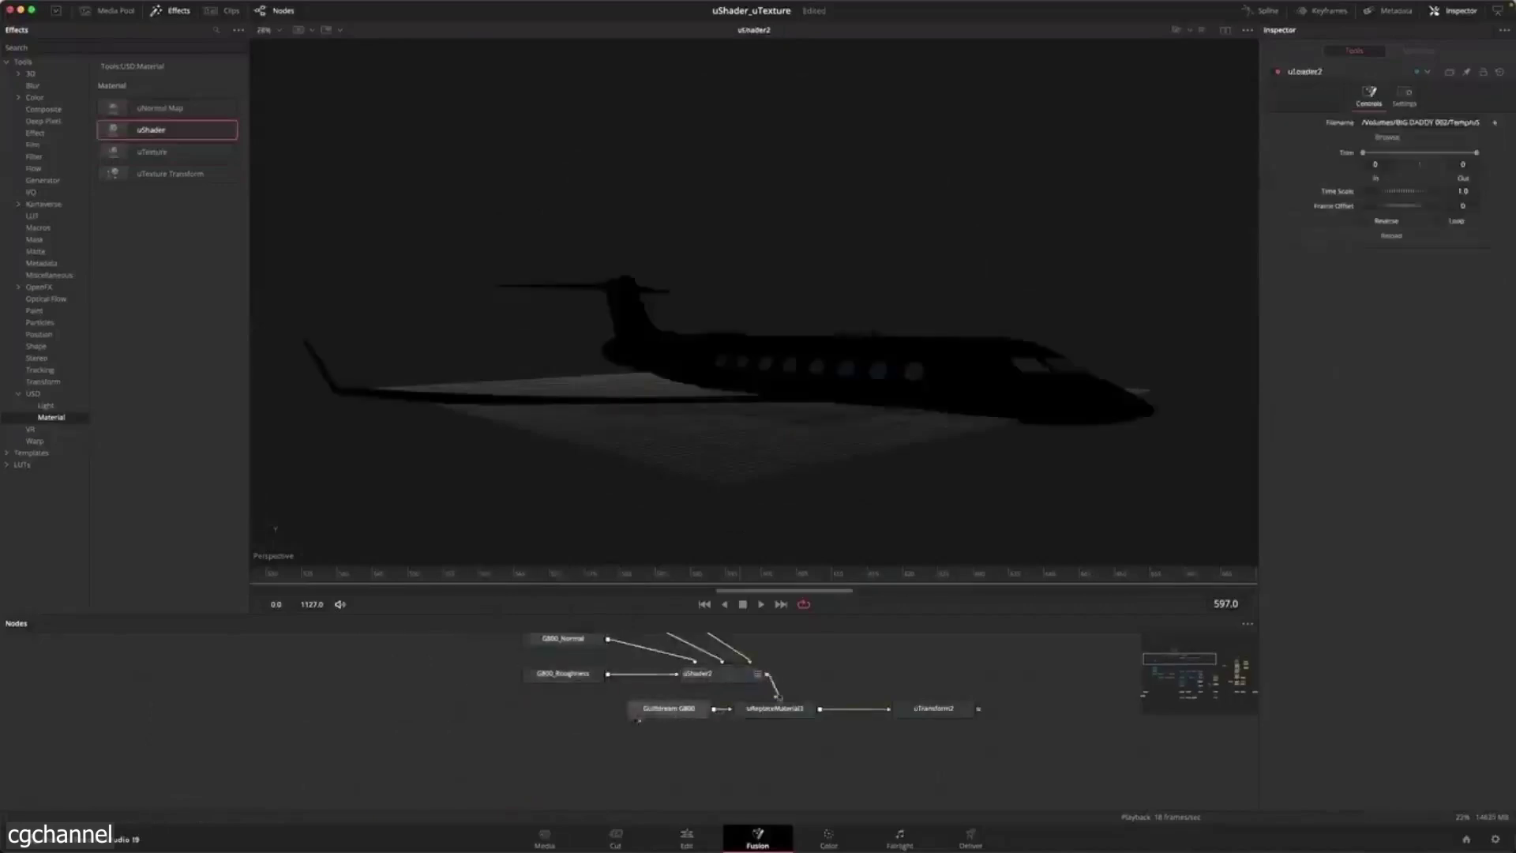
Add a uVolume node loading the fluid VDB sequence and raise flame temperature to 4030.
{"action": "left_click", "coordinate": [795, 708]}
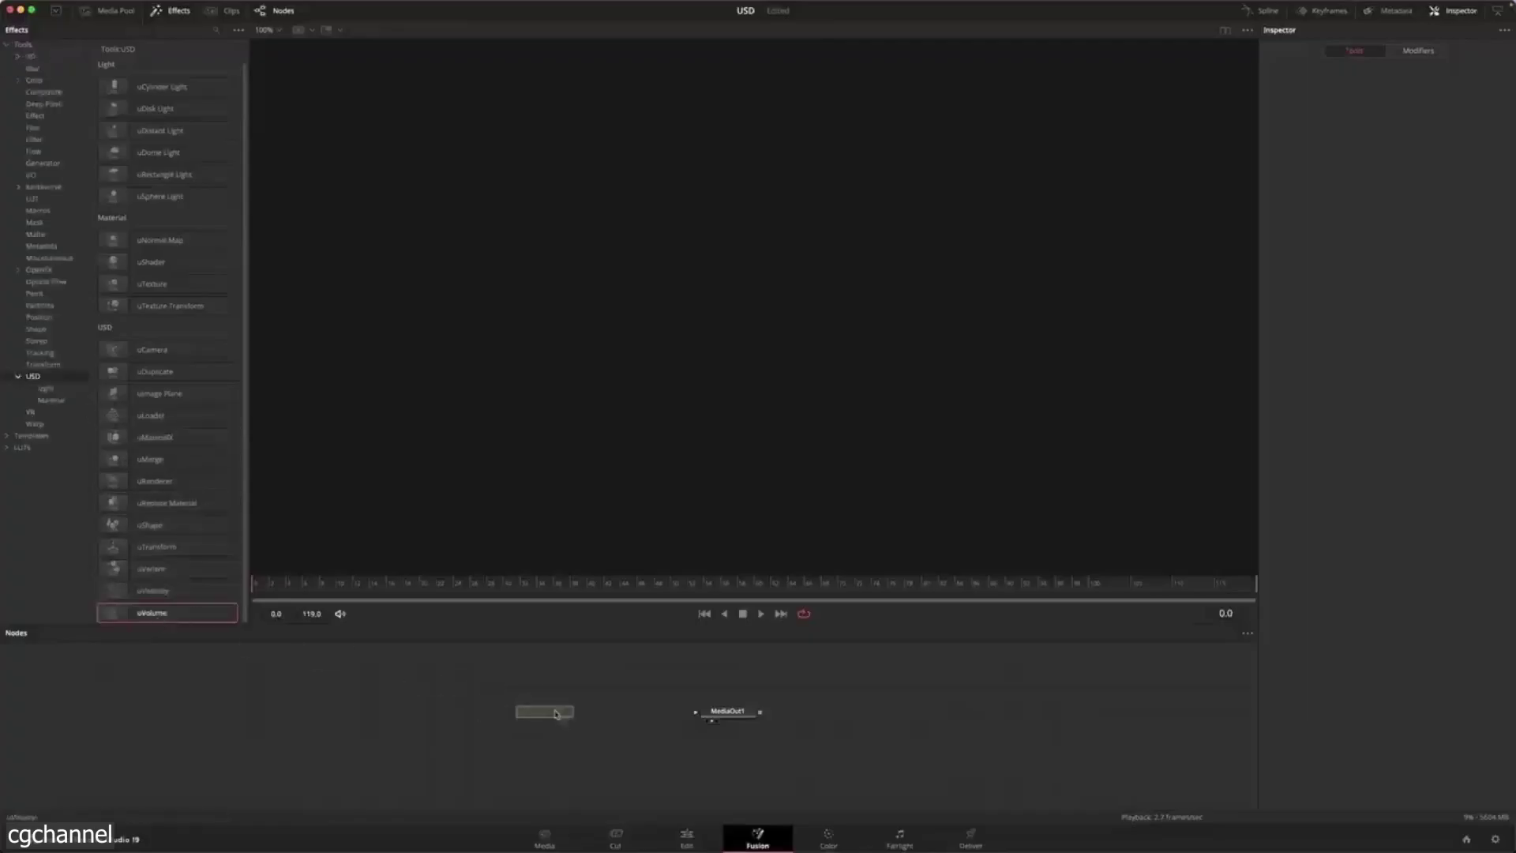
{"action": "left_click_drag", "start_coordinate": [556, 714], "coordinate": [556, 717]}
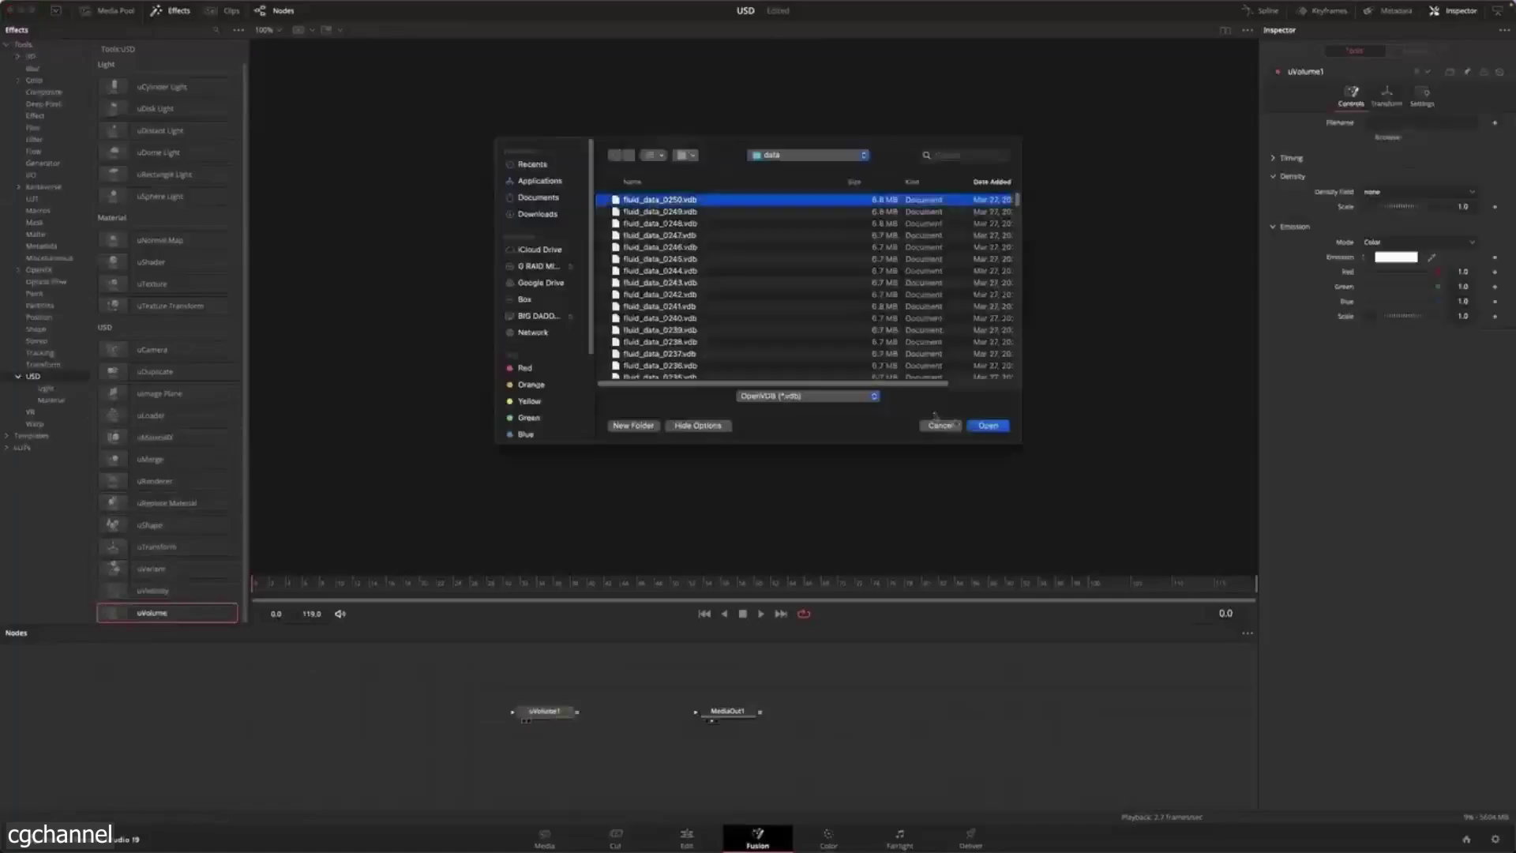
{"action": "left_click", "coordinate": [988, 425]}
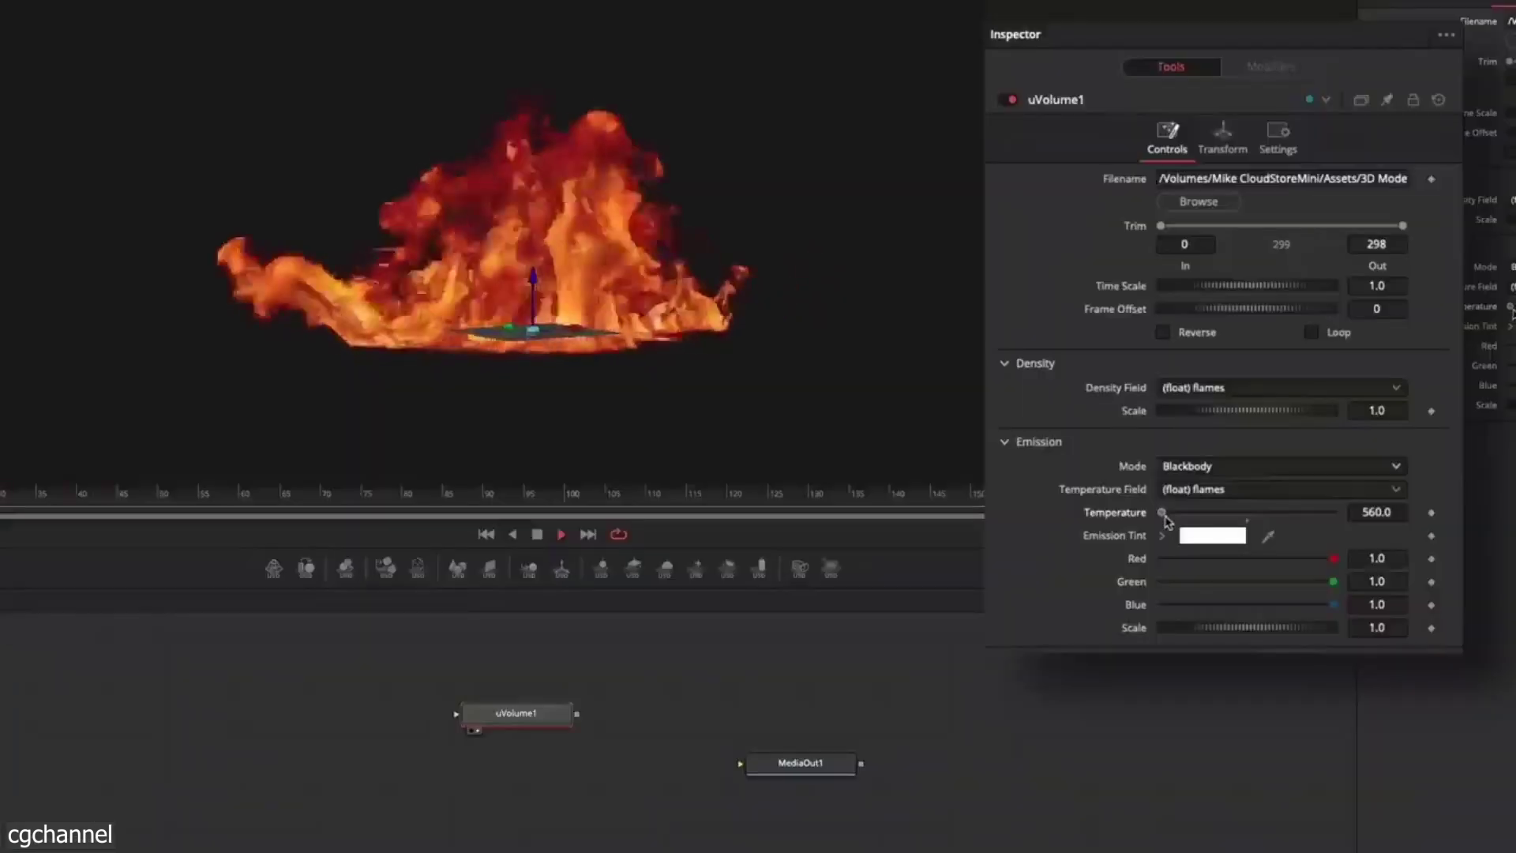
{"action": "left_click_drag", "start_coordinate": [1165, 511], "coordinate": [1303, 523]}
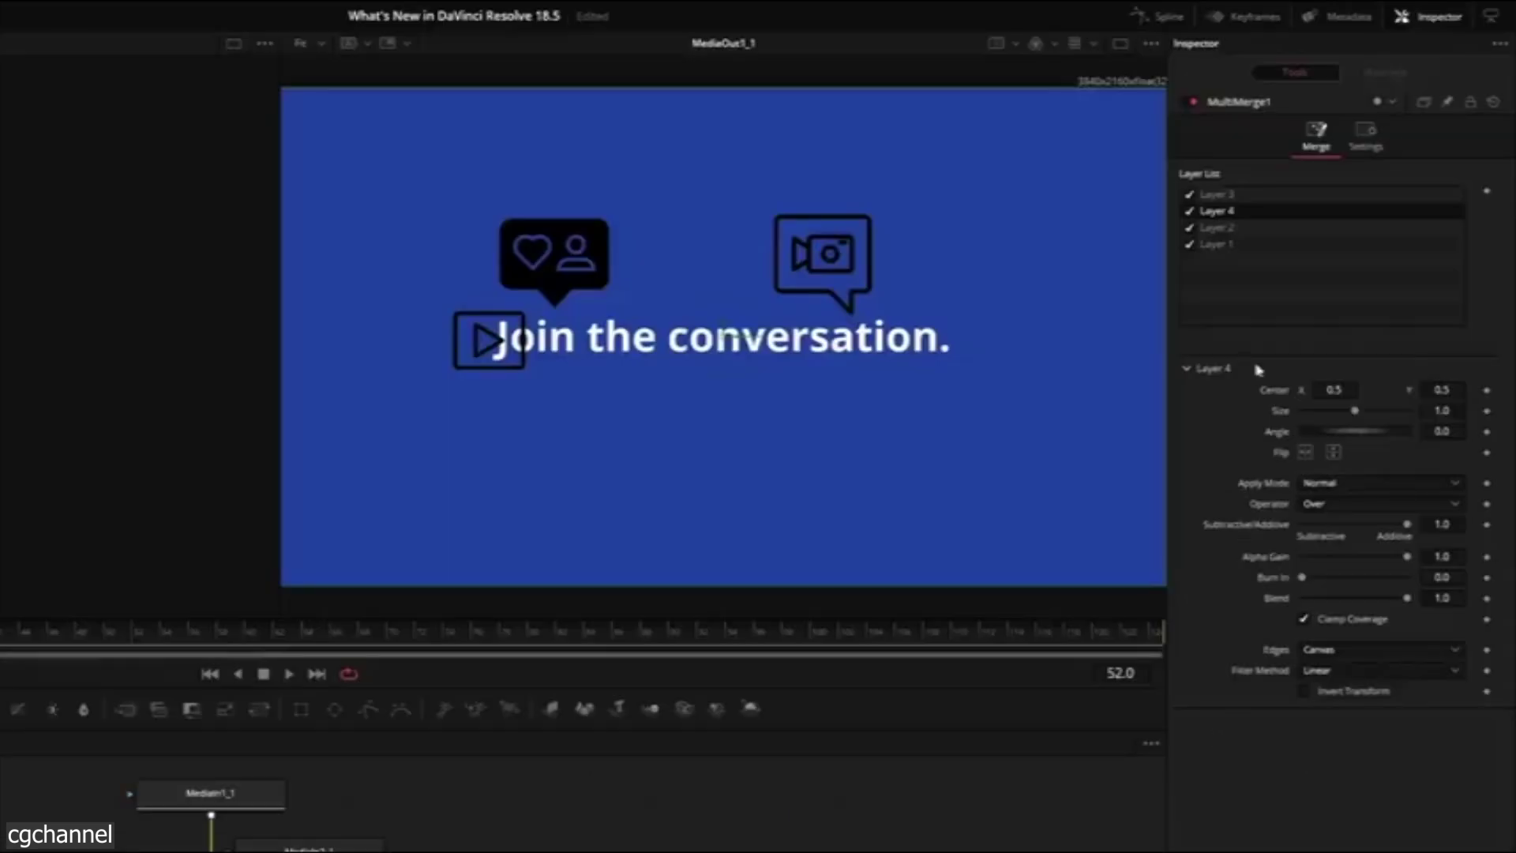
Select Layer 3 and move the heart-and-person icon right to Center X 0.367298.
{"action": "left_click", "coordinate": [1252, 211]}
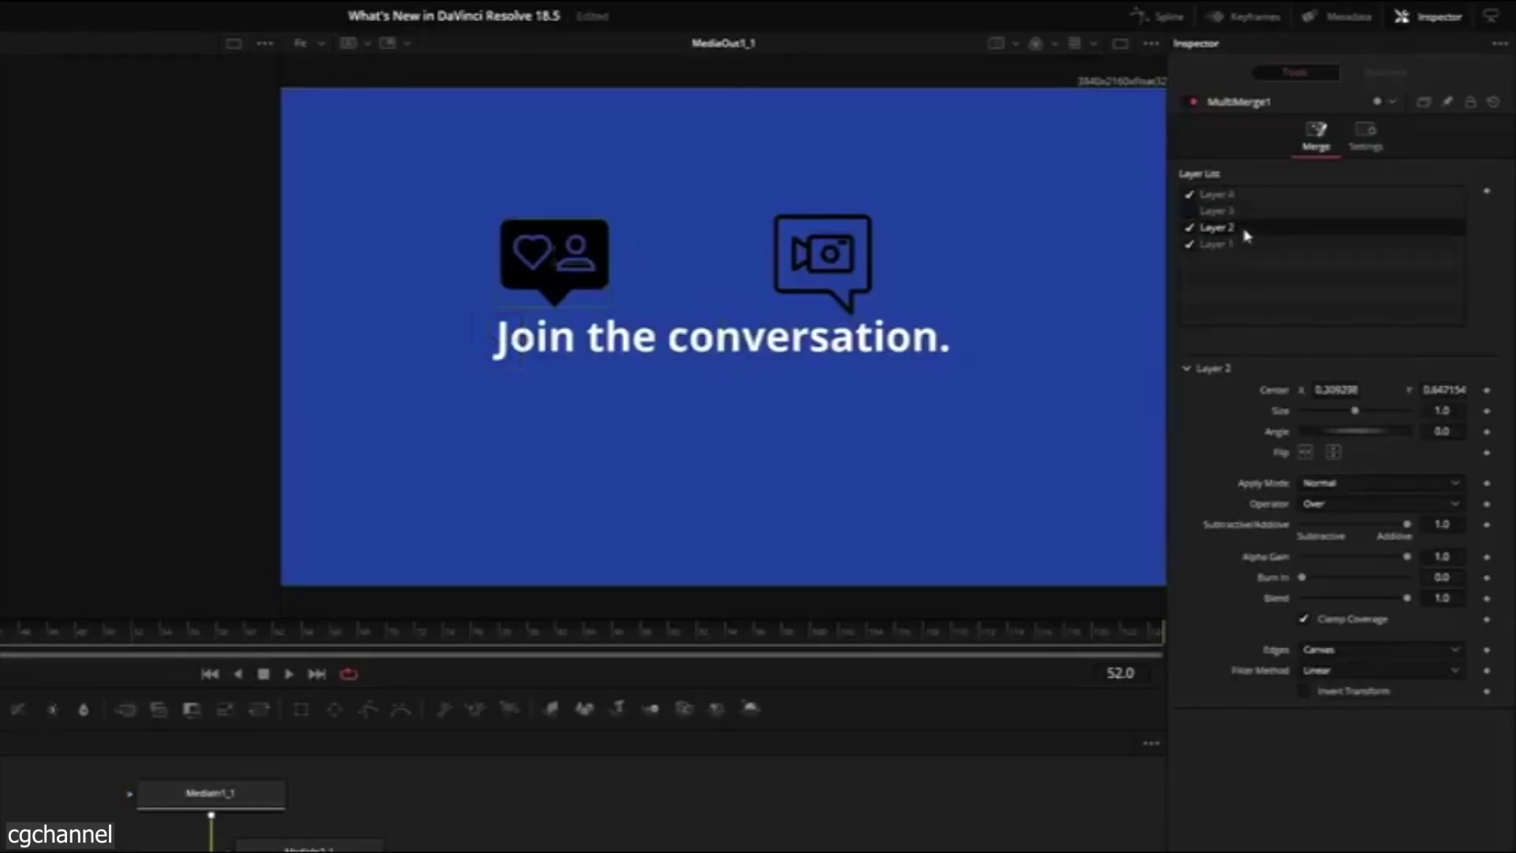
{"action": "left_click_drag", "start_coordinate": [554, 261], "coordinate": [607, 261]}
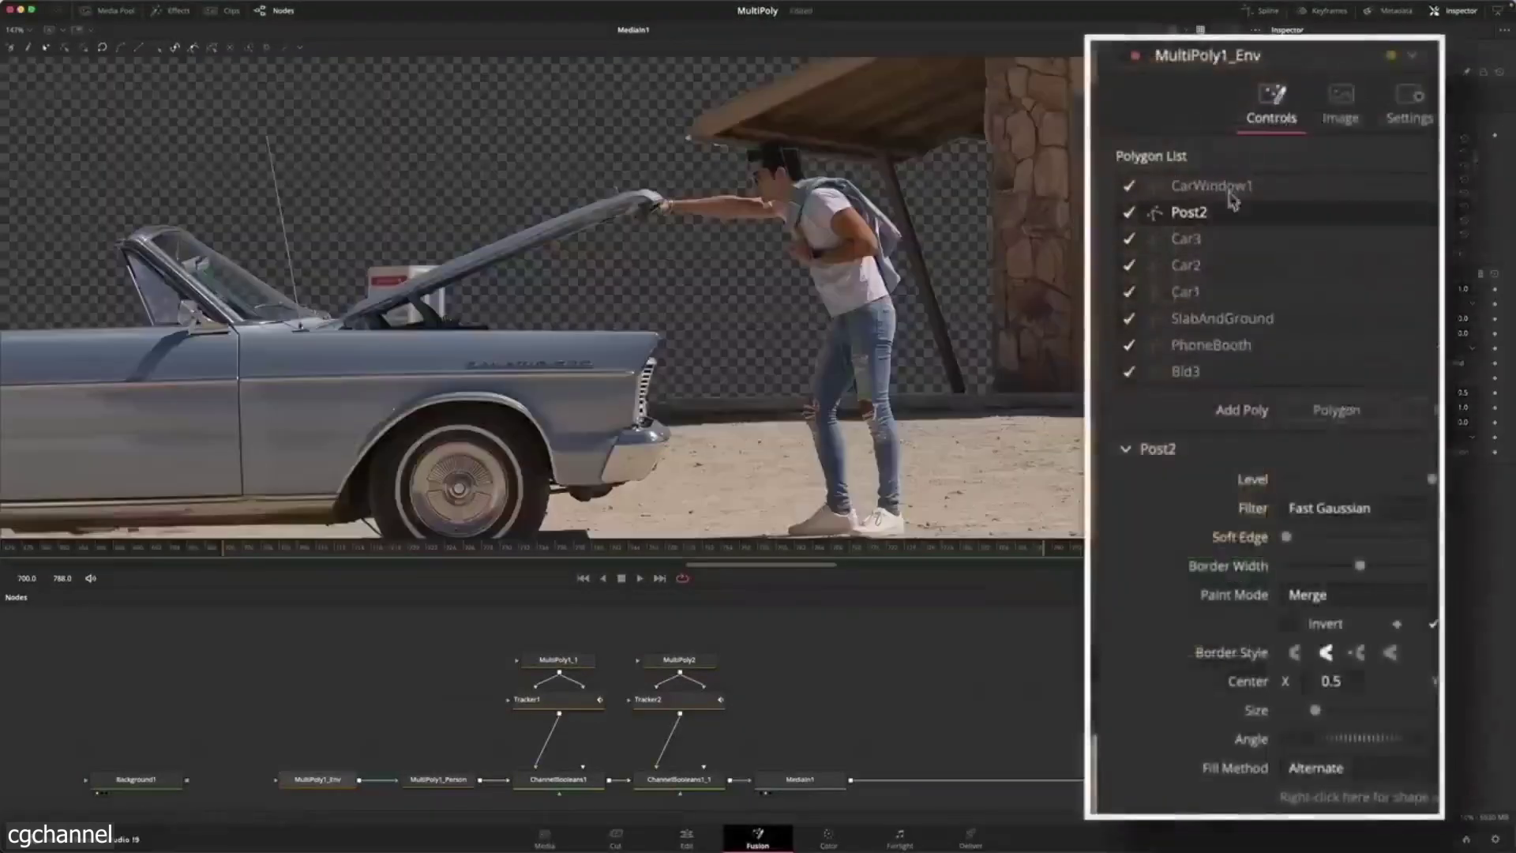
Move Post2 below PhoneBooth and Bld3 in the MultiPoly Polygon List.
{"action": "left_click_drag", "start_coordinate": [1342, 152], "coordinate": [1342, 205]}
{"action": "scroll", "coordinate": [1263, 277], "scroll_direction": "down", "scroll_amount": 3}
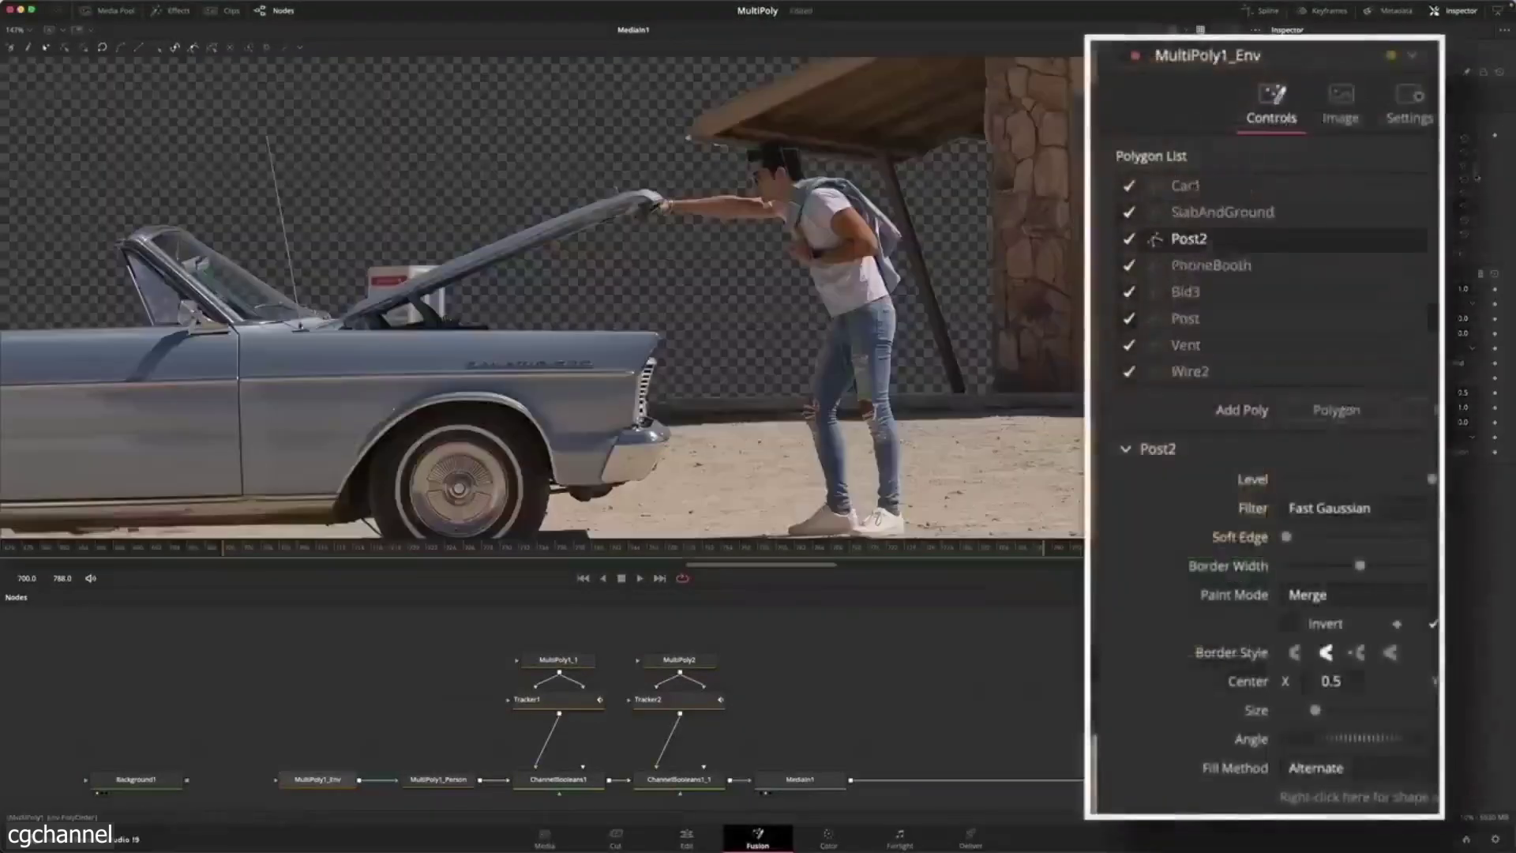
{"action": "left_click_drag", "start_coordinate": [1185, 238], "coordinate": [1184, 294]}
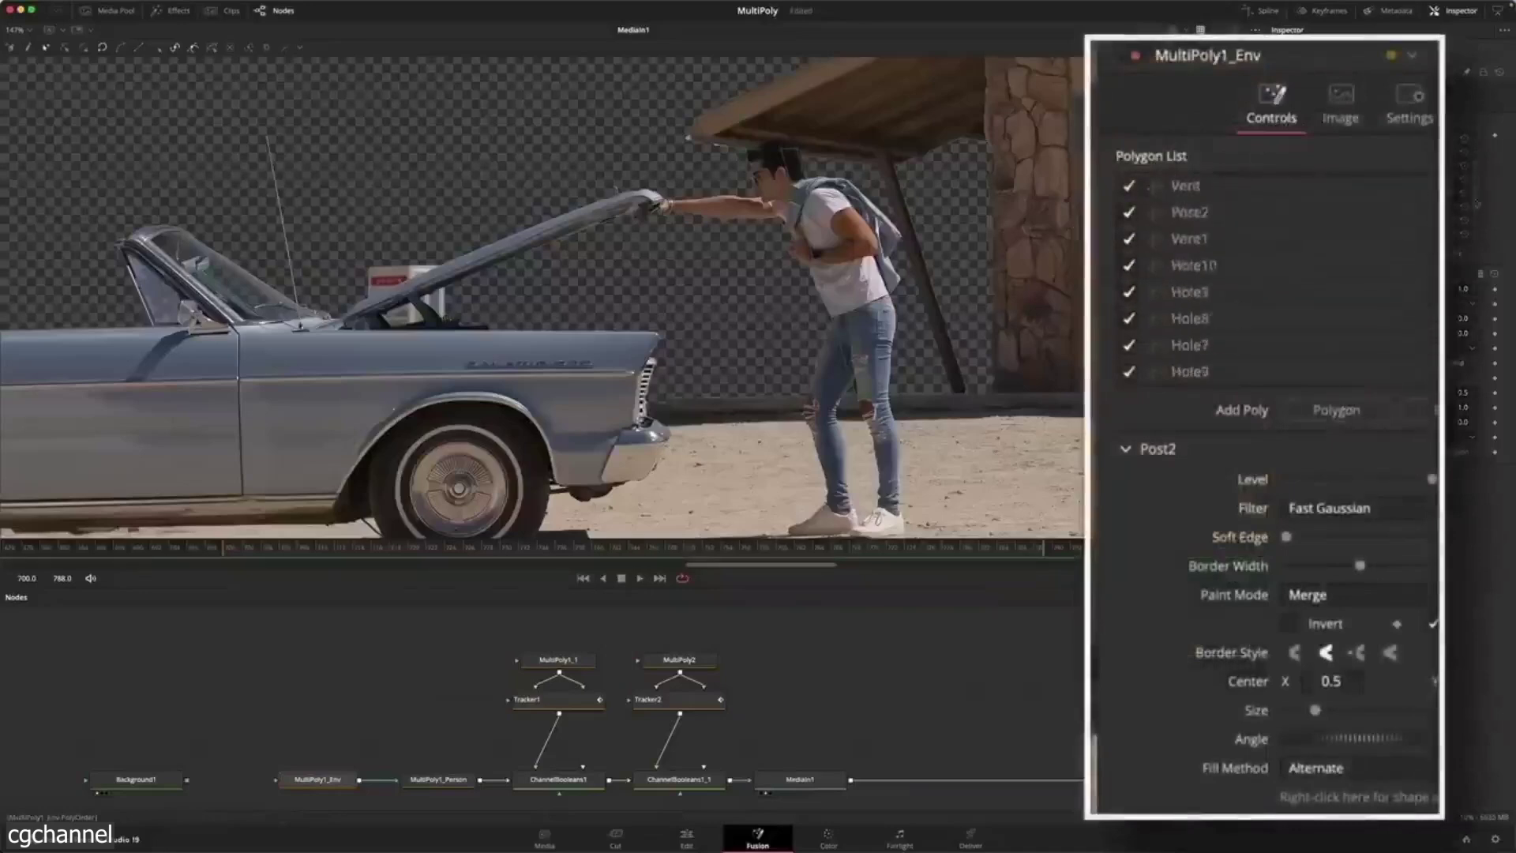
{"action": "scroll", "coordinate": [1252, 245], "scroll_direction": "down", "scroll_amount": 3}
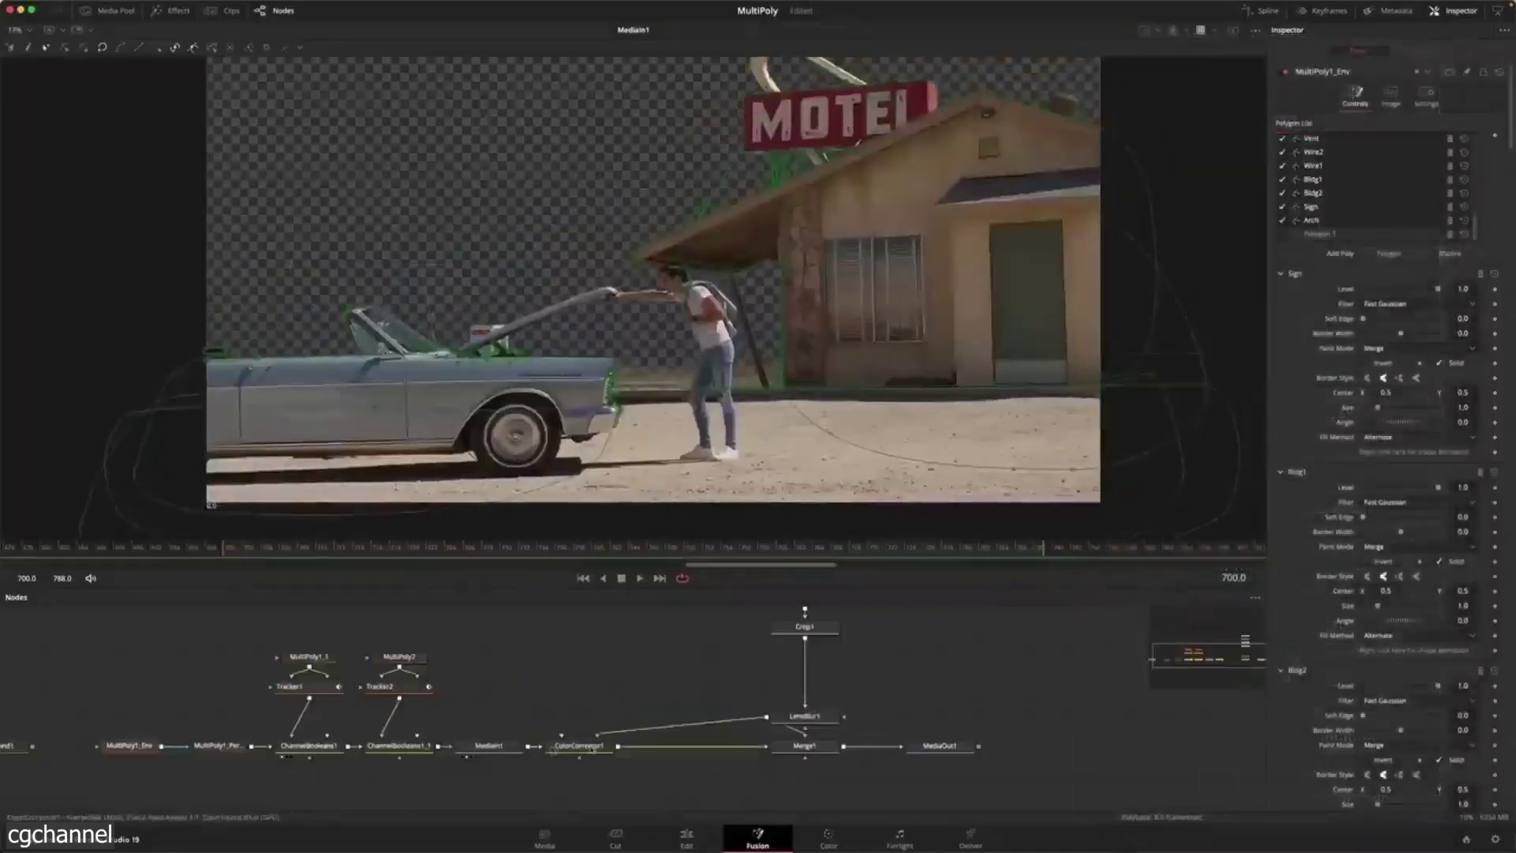
Preview the ColorCorrector1 and Merge1 results, then switch off the Box polygon.
{"action": "left_click", "coordinate": [590, 753]}
{"action": "left_click", "coordinate": [781, 756]}
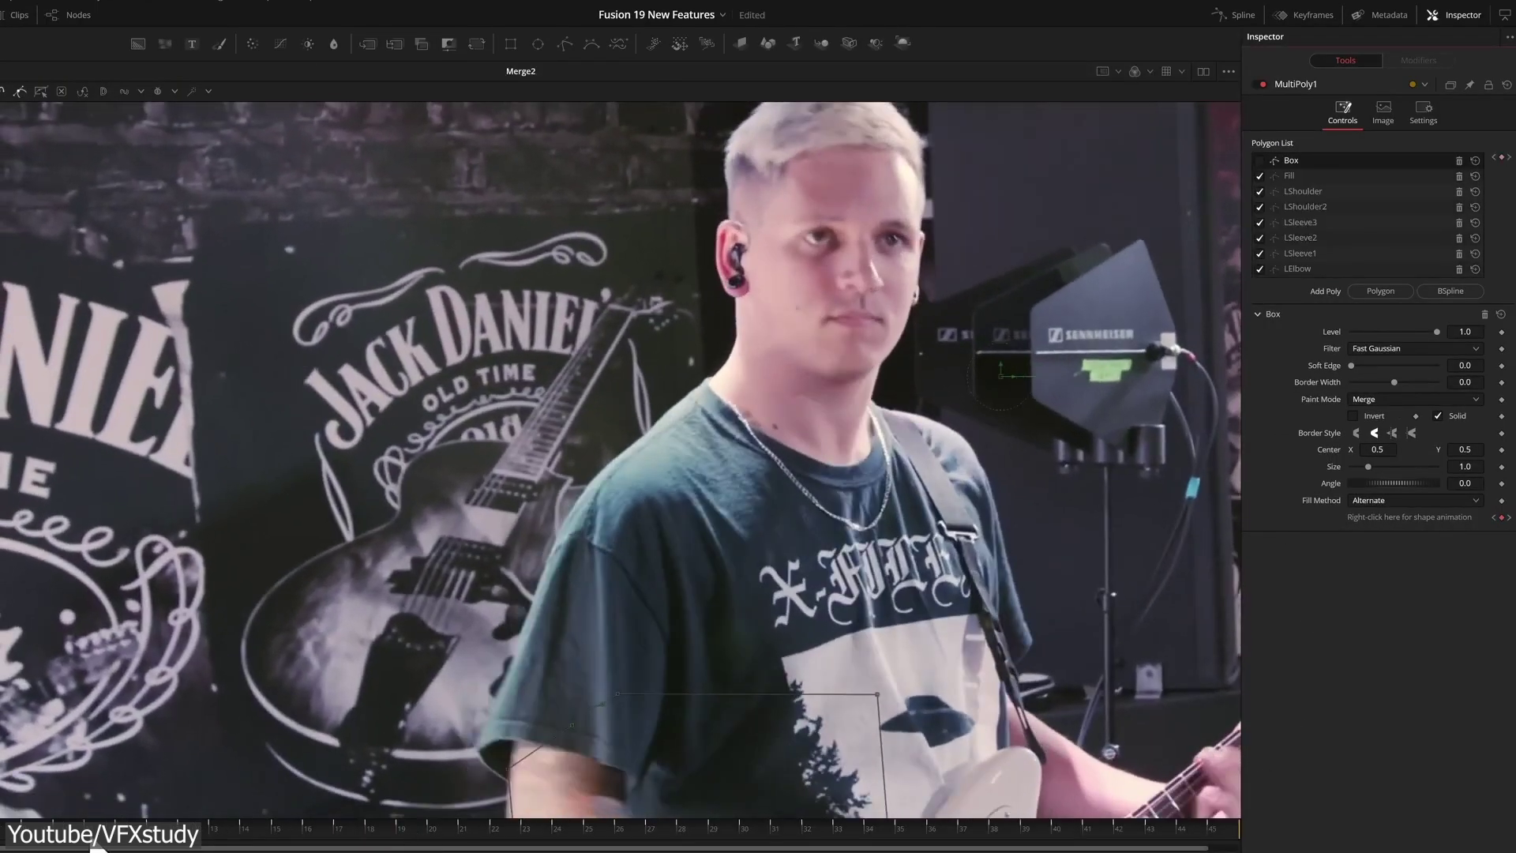
{"action": "left_click", "coordinate": [1502, 158]}
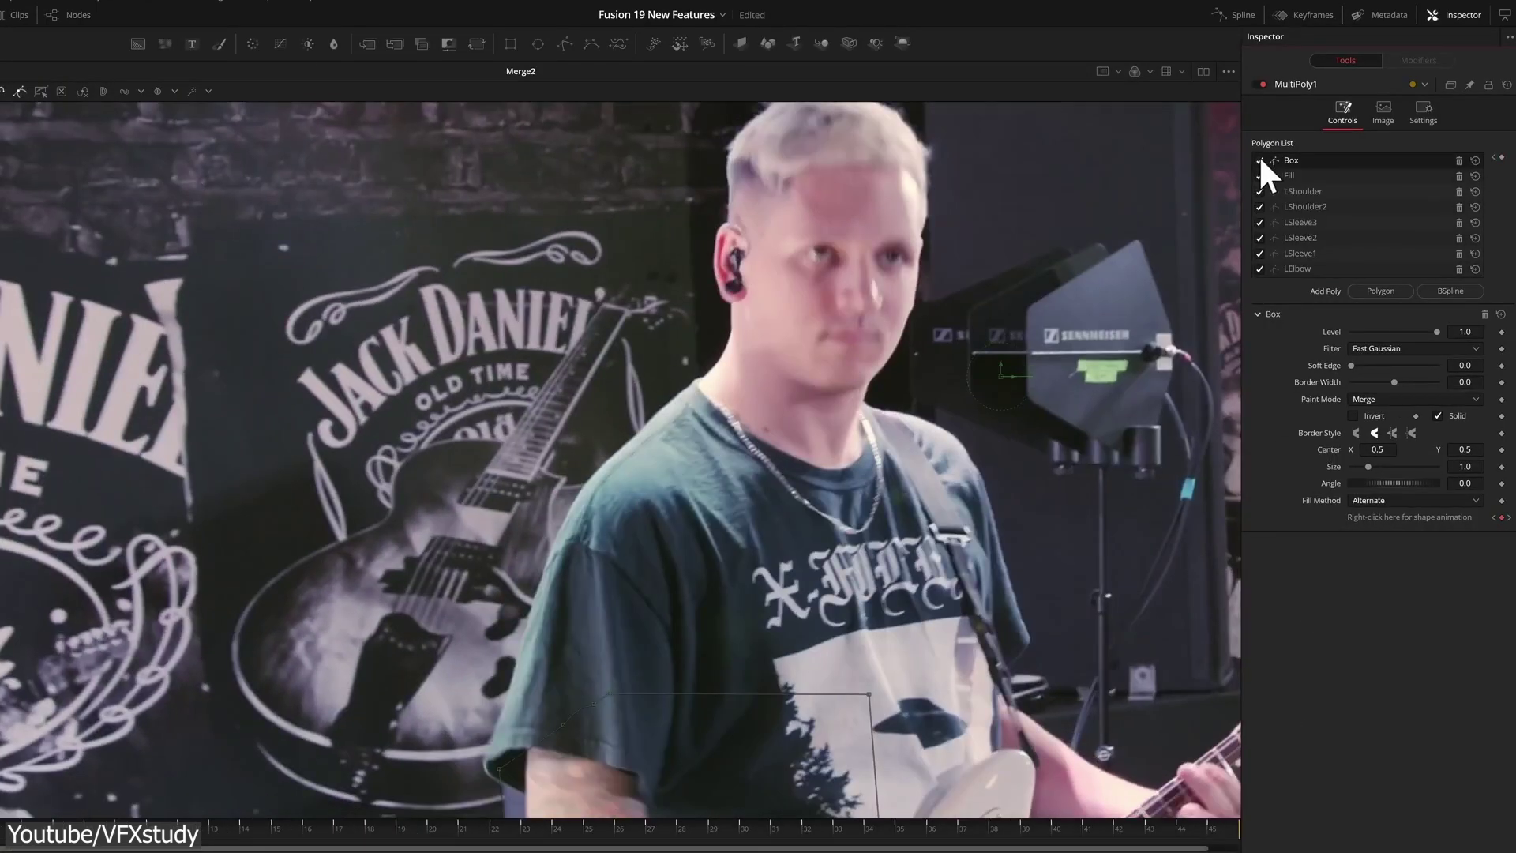
{"action": "left_click", "coordinate": [1260, 161]}
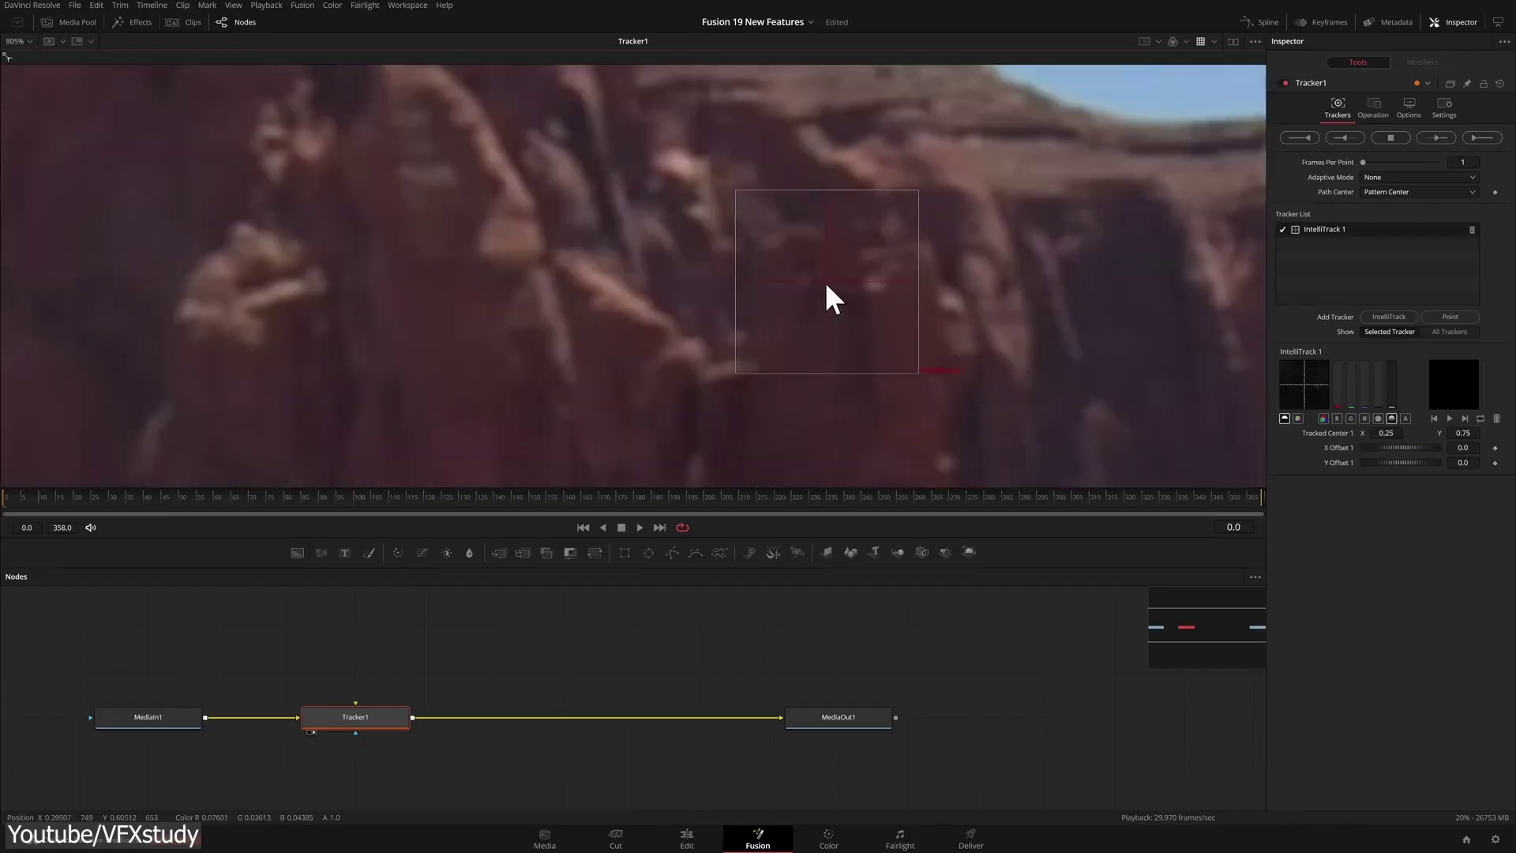
Track the IntelliTrack pattern on the red rock forward, then track Point 2 through the footage.
{"action": "left_click_drag", "start_coordinate": [832, 298], "coordinate": [839, 315]}
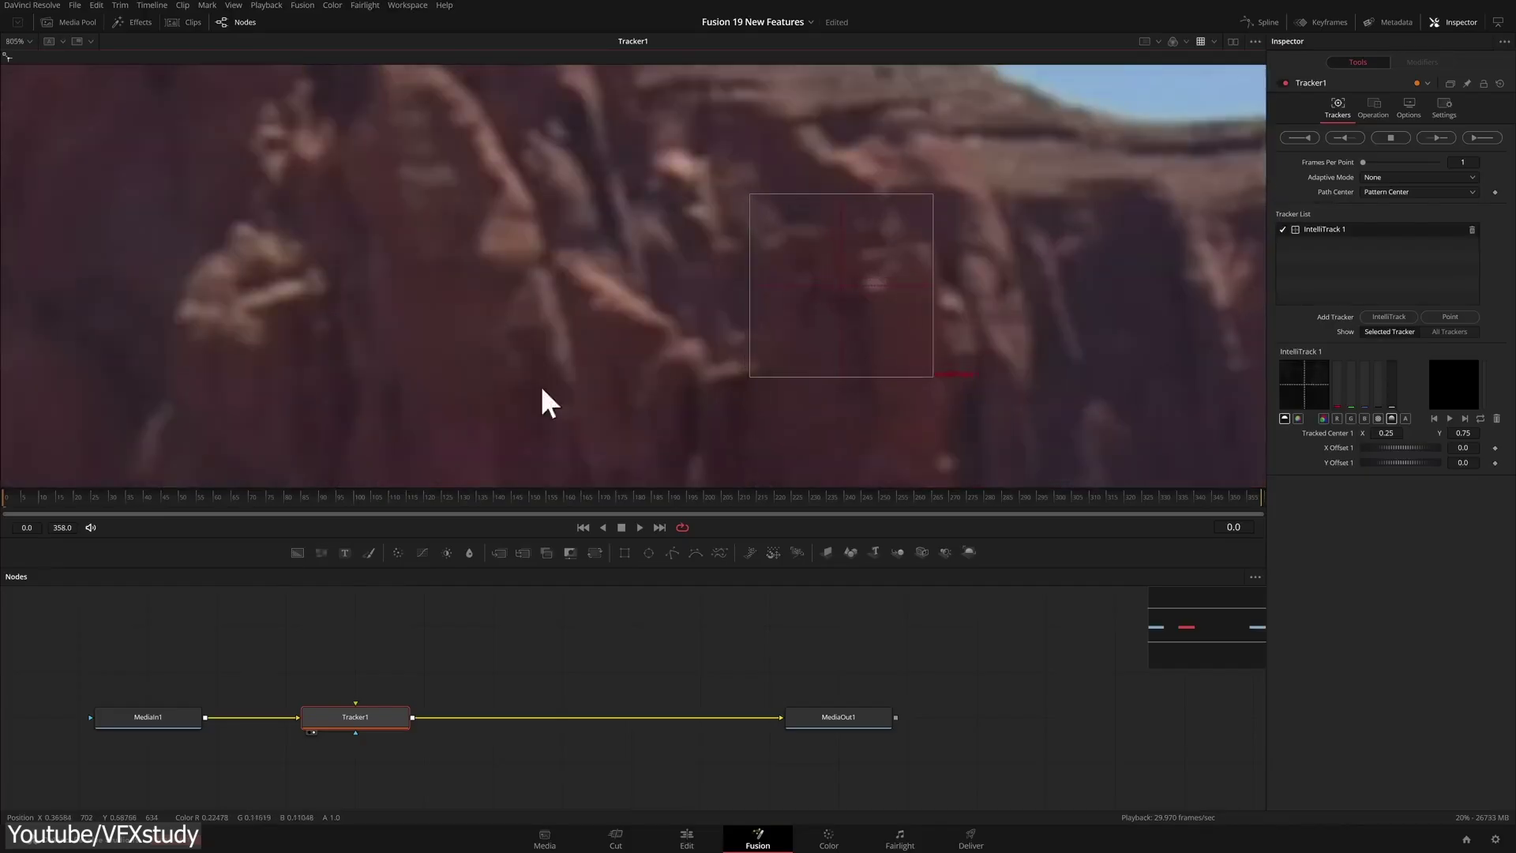
{"action": "left_click", "coordinate": [1483, 137]}
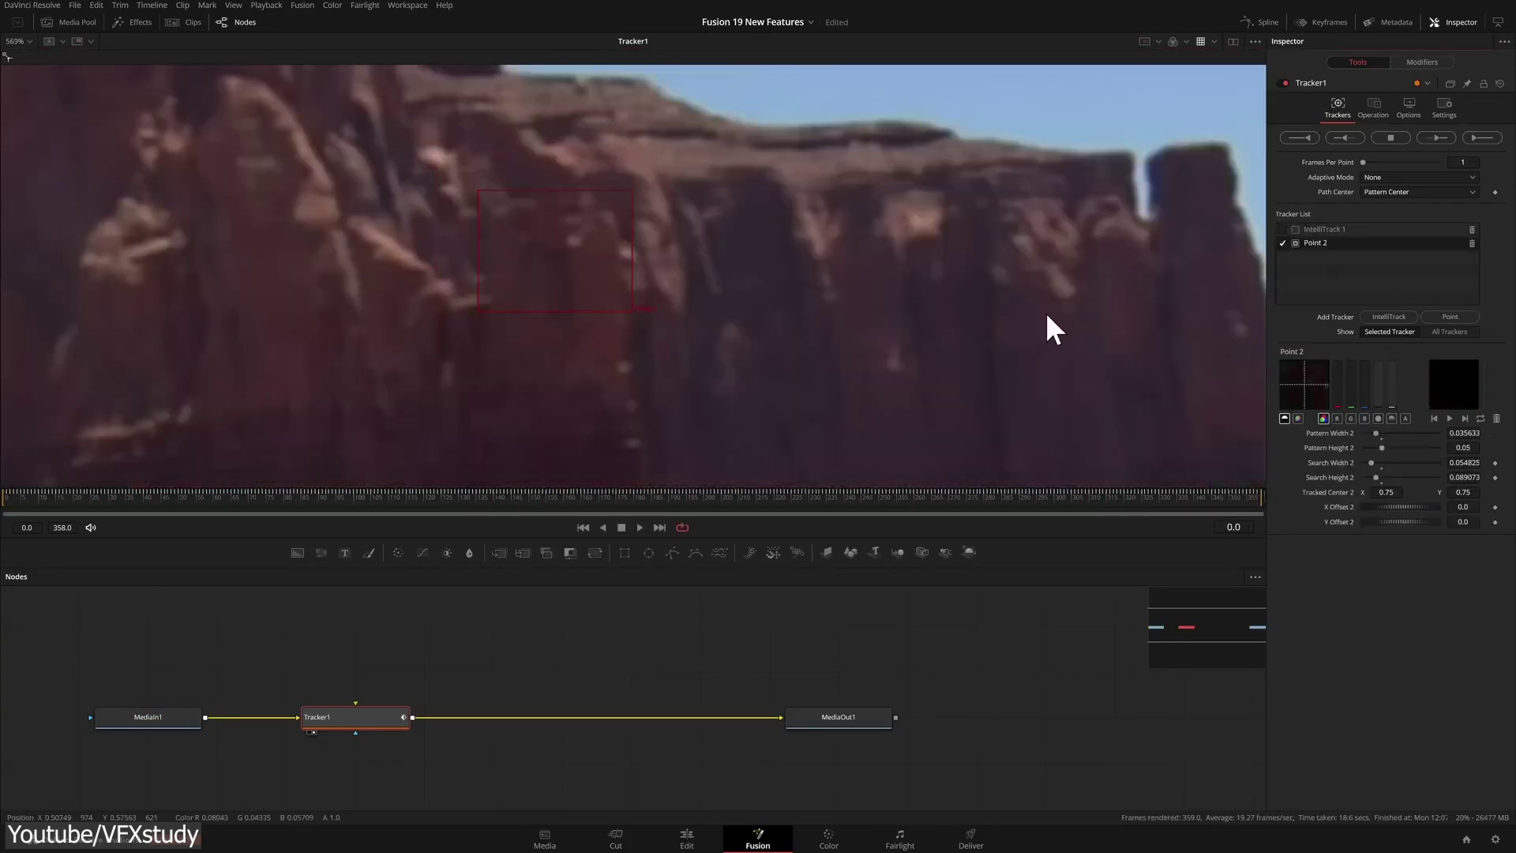
{"action": "left_click", "coordinate": [1437, 137]}
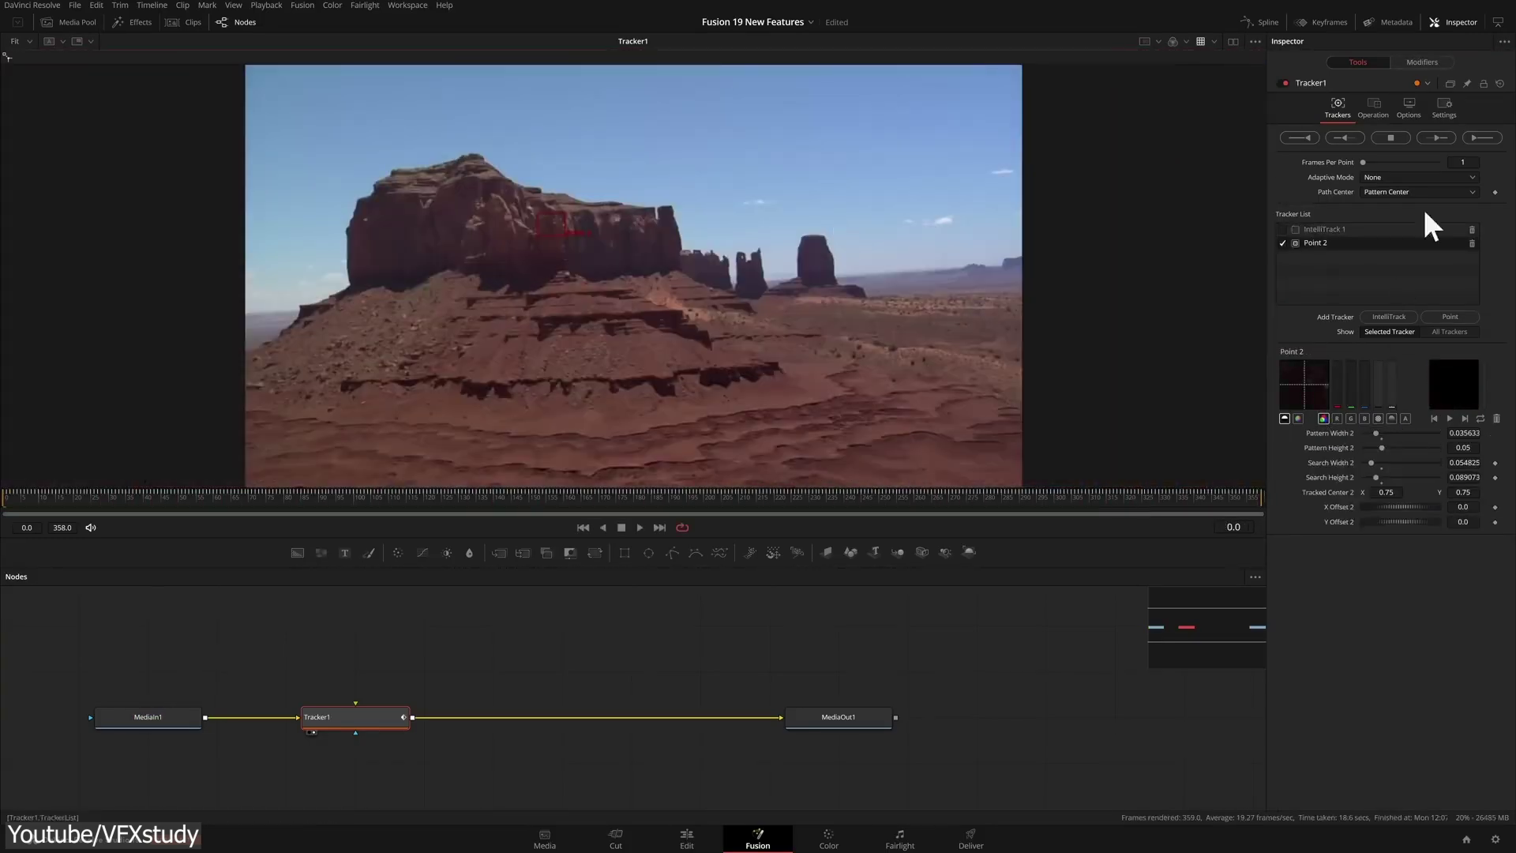